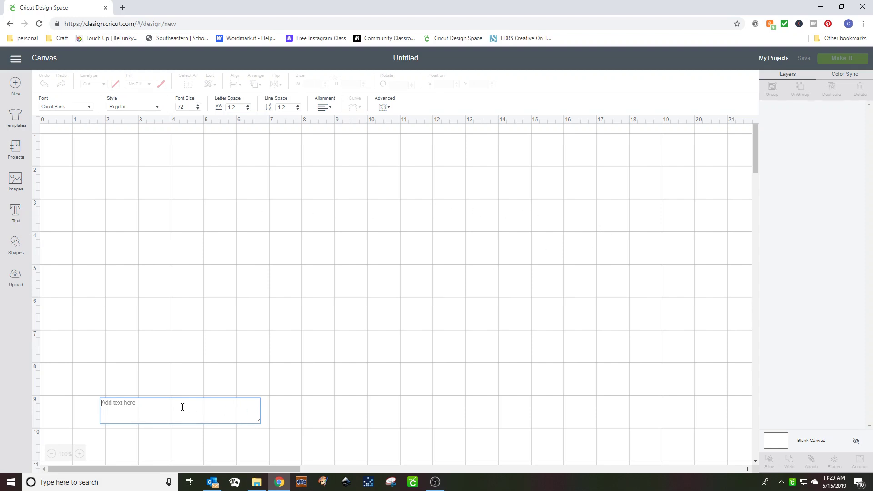
Enter the text "Happy Birthday" and move it up to about X 5.35, Y 3.49 on the canvas.
type("Happy Birthday")
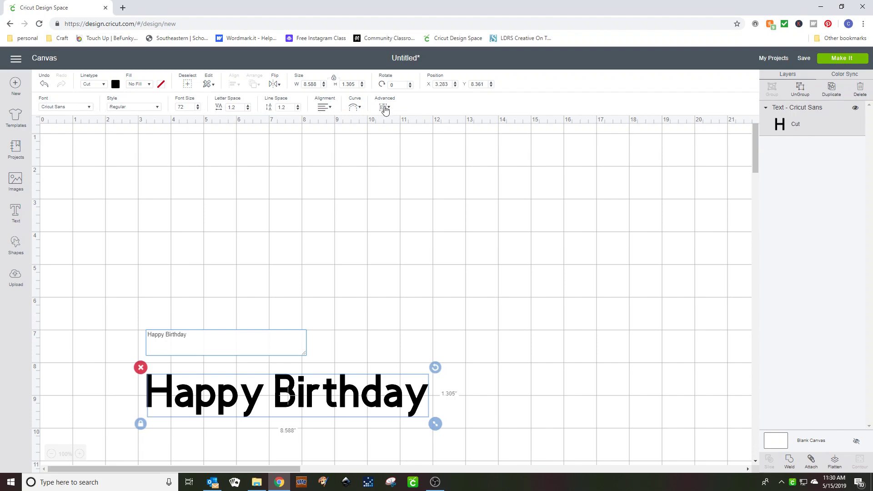
left_click(296, 271)
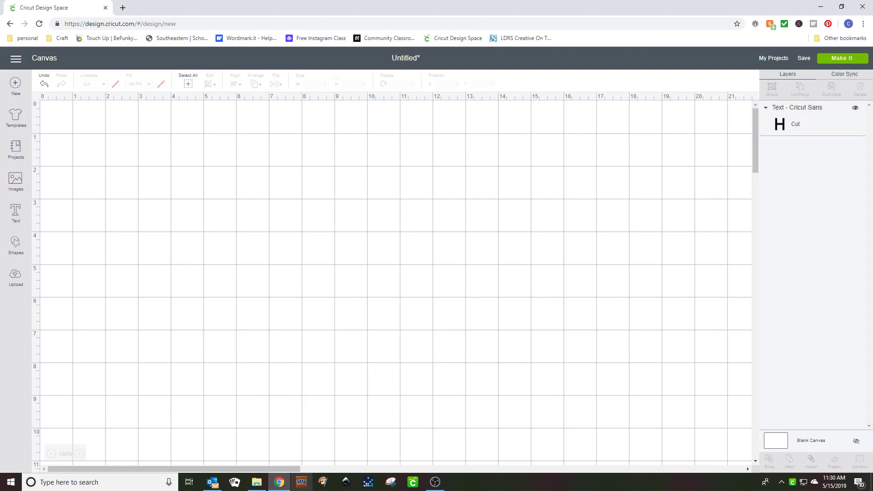
left_click_drag(265, 398, 306, 240)
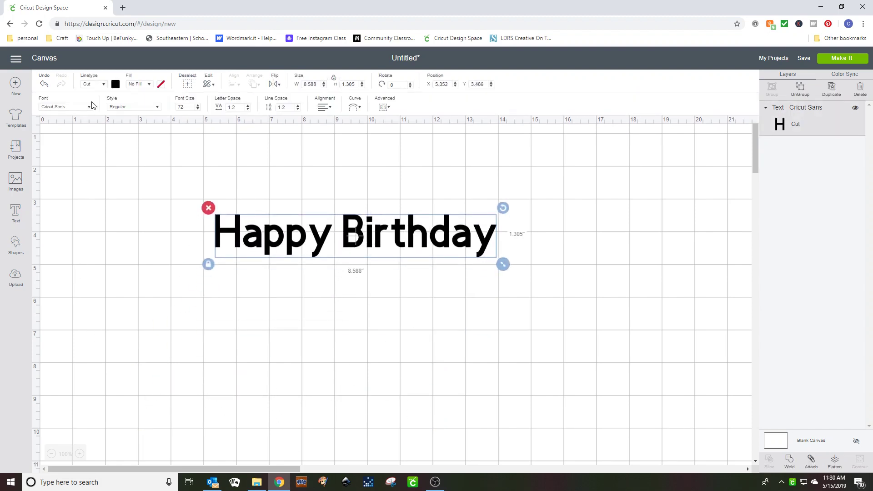
Browse the full font list for the Happy Birthday text, and examine the System fonts.
left_click(89, 108)
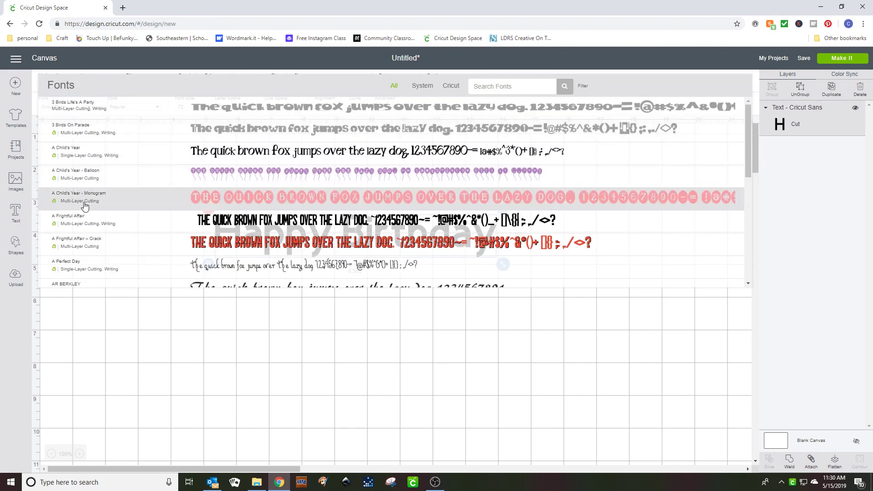
scroll(73, 207, "down", 3)
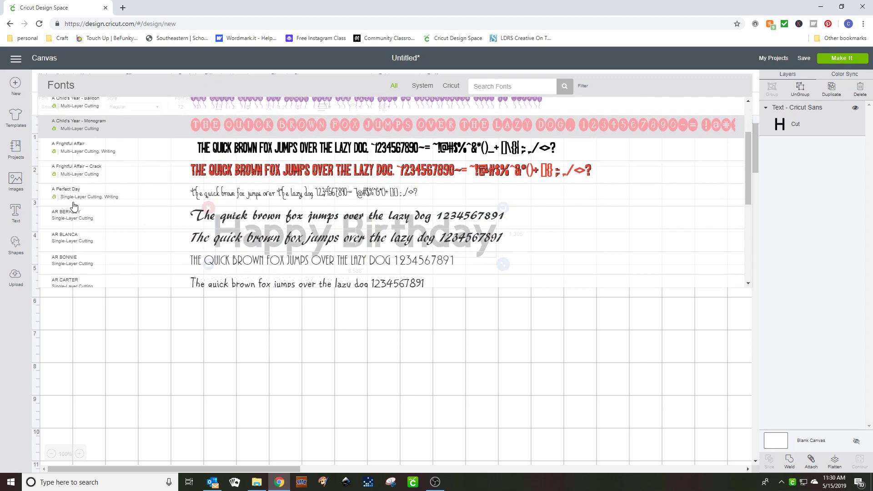
scroll(74, 208, "down", 8)
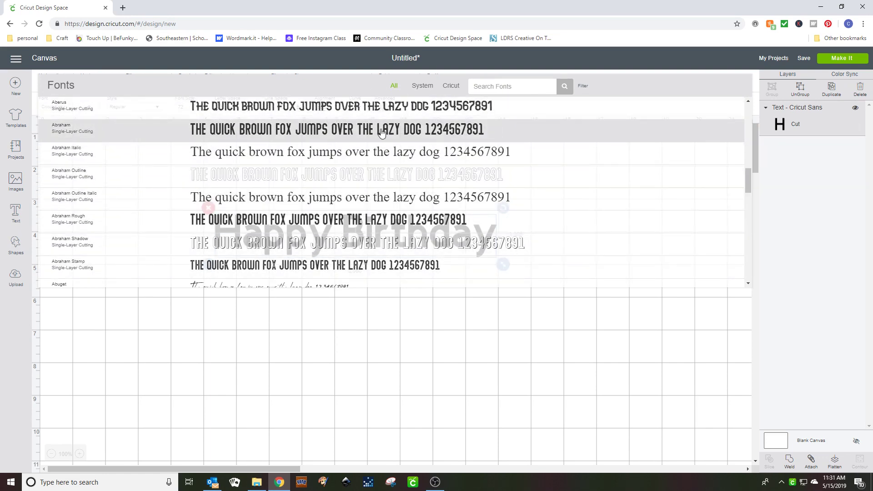
left_click(426, 87)
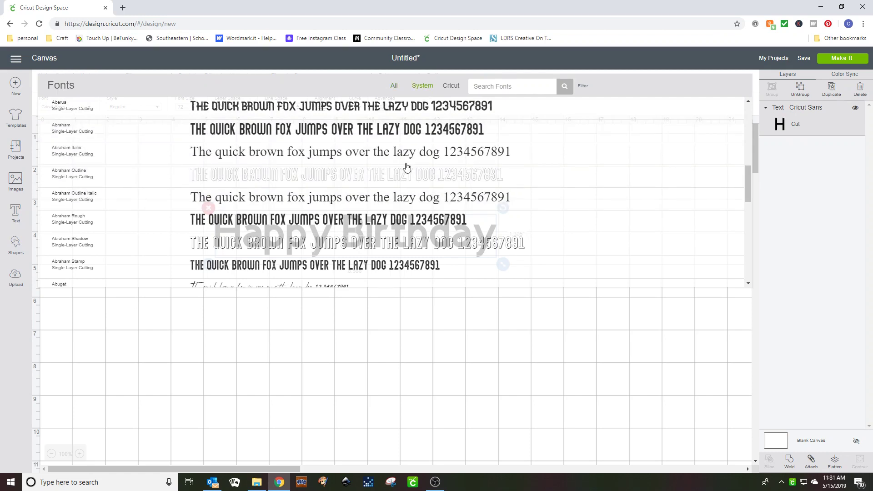
scroll(141, 153, "down", 5)
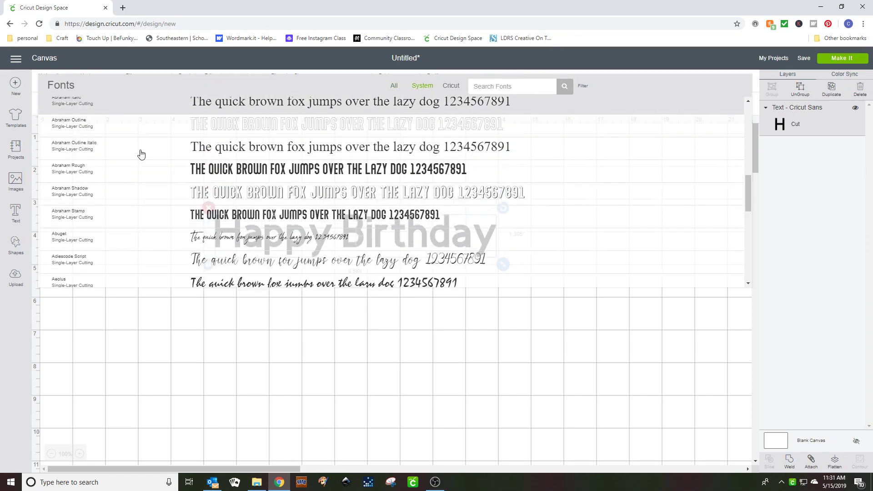
scroll(141, 154, "down", 10)
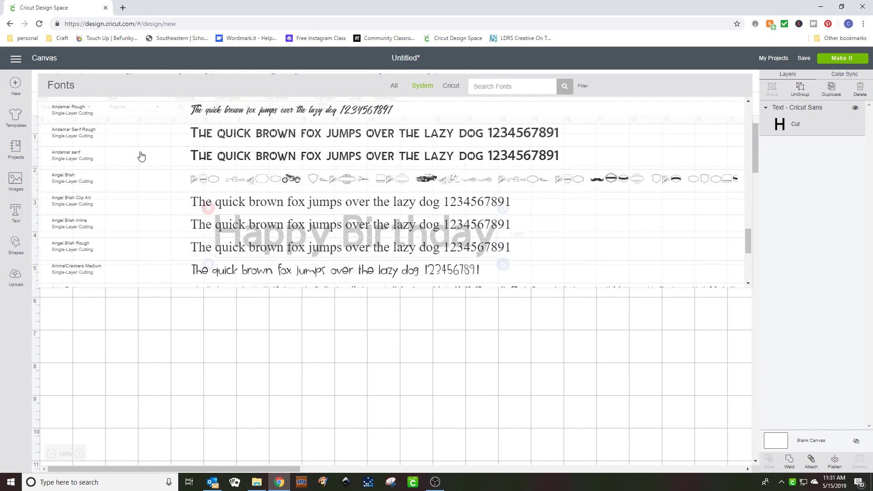
scroll(141, 155, "down", 10)
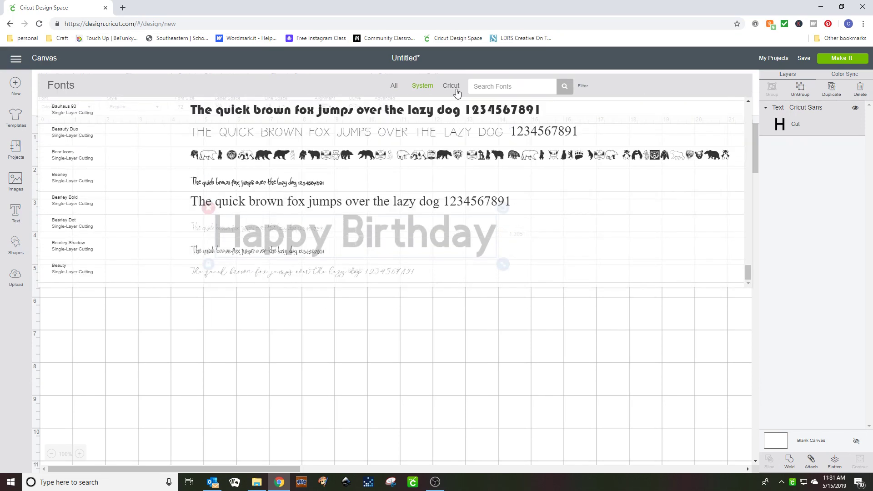
Browse the Cricut fonts, examining their layer types, writing options and prices.
left_click(451, 86)
scroll(160, 121, "down", 3)
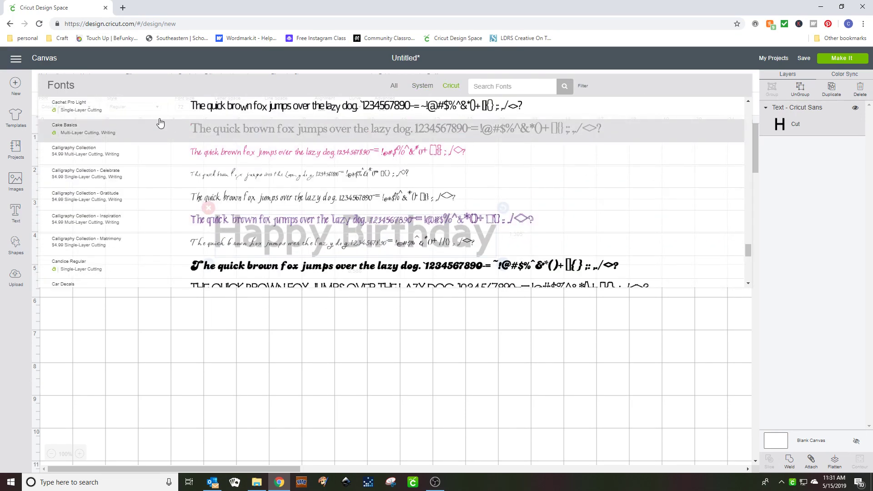
scroll(155, 153, "down", 10)
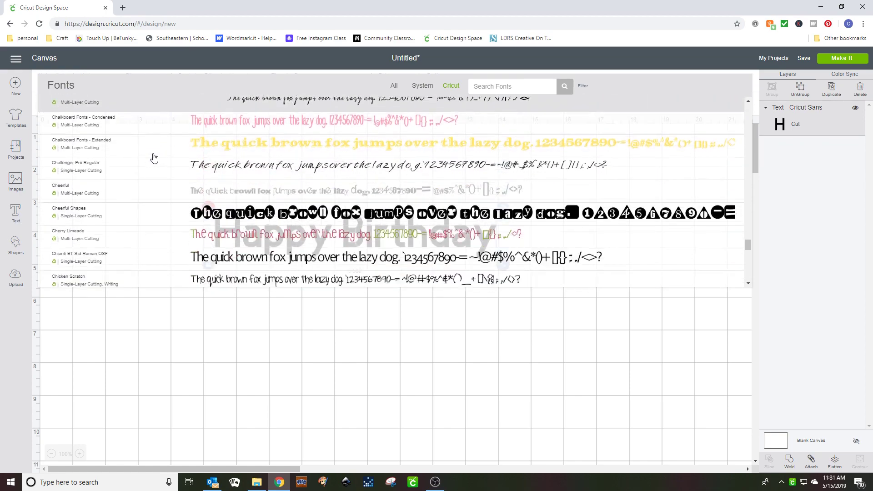
scroll(154, 157, "down", 12)
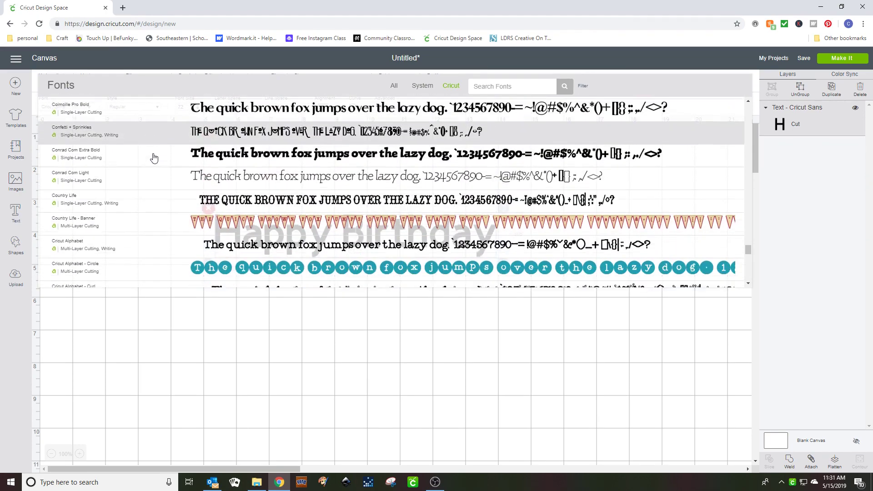
scroll(154, 158, "down", 12)
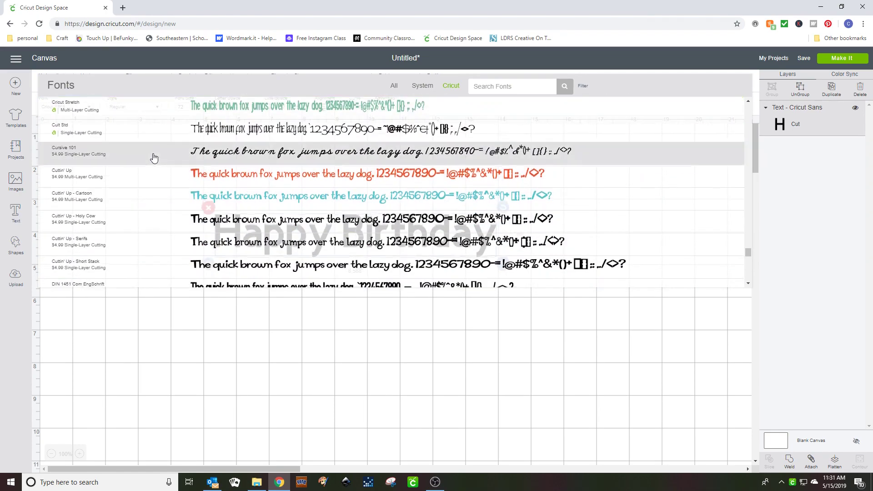
scroll(154, 158, "up", 2)
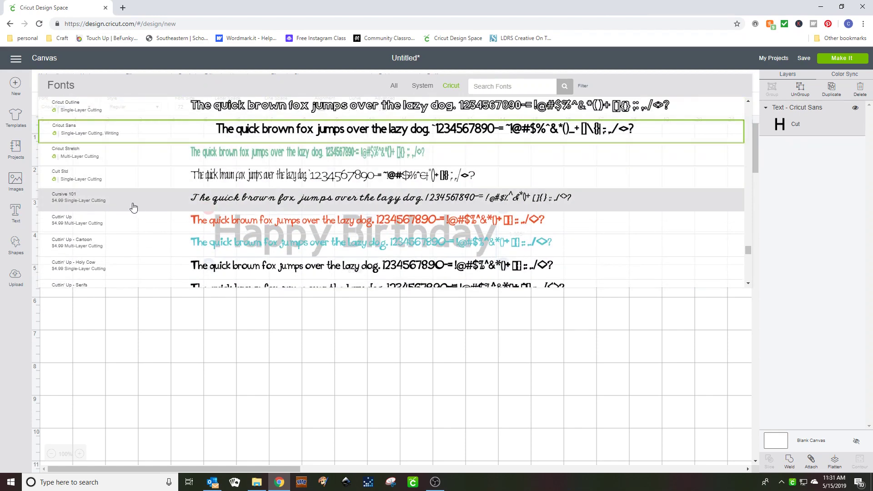
scroll(133, 208, "down", 4)
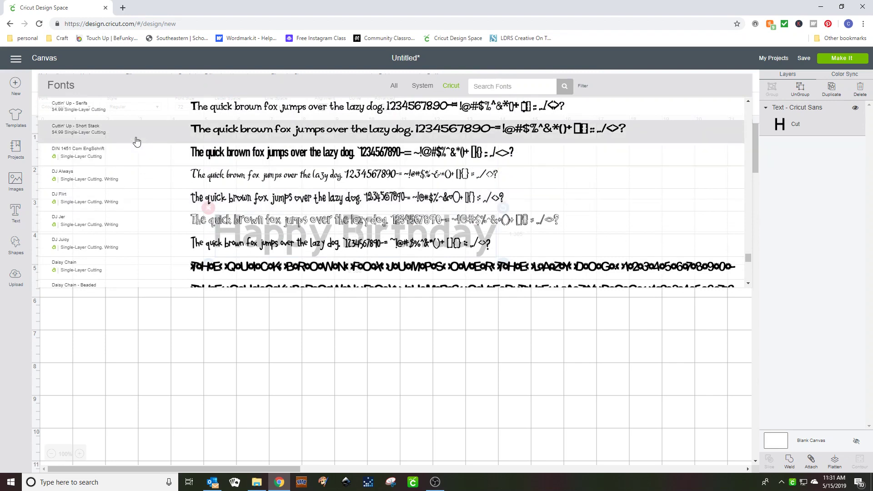
scroll(101, 142, "up", 1)
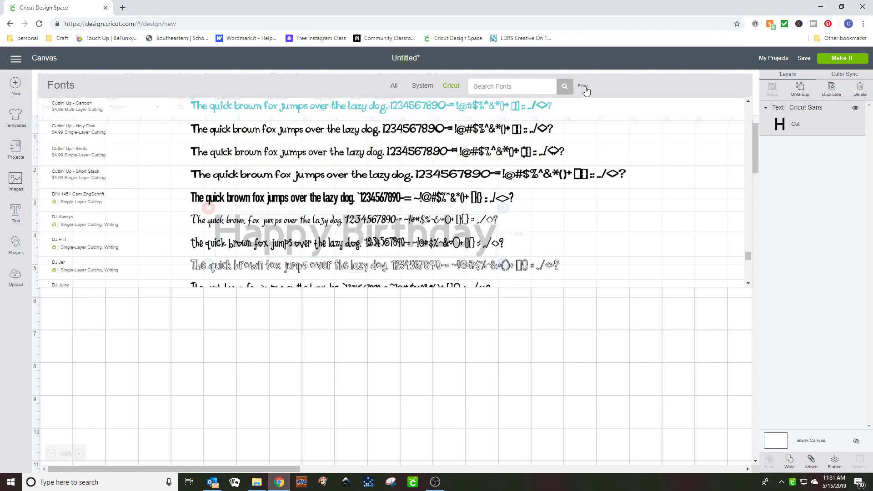
Search the fonts for "Impact" and apply that font to the Happy Birthday text.
left_click(493, 86)
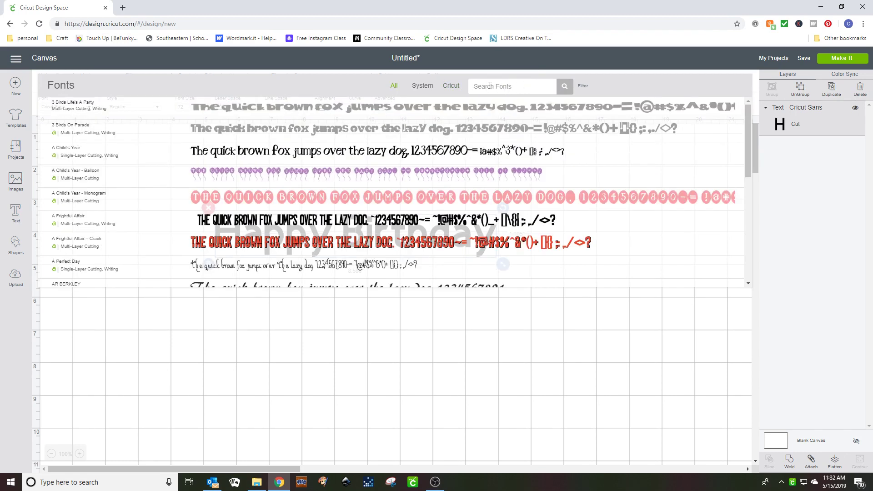
type("Impact")
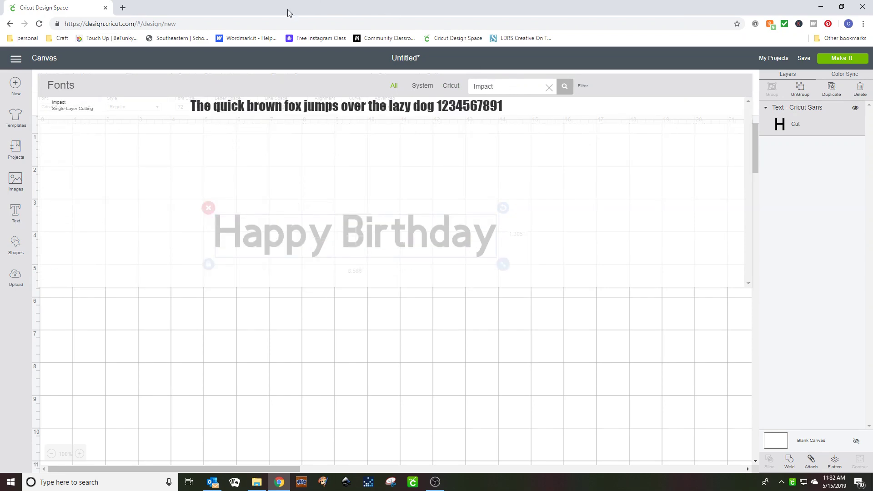
left_click(240, 109)
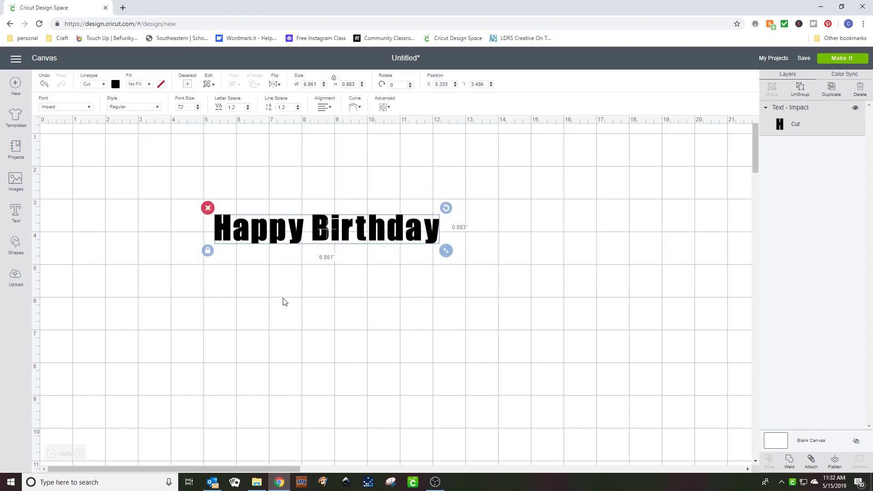
Try the Regular, Bold, Italic and Bold Italic styles on the Happy Birthday text.
left_click(158, 108)
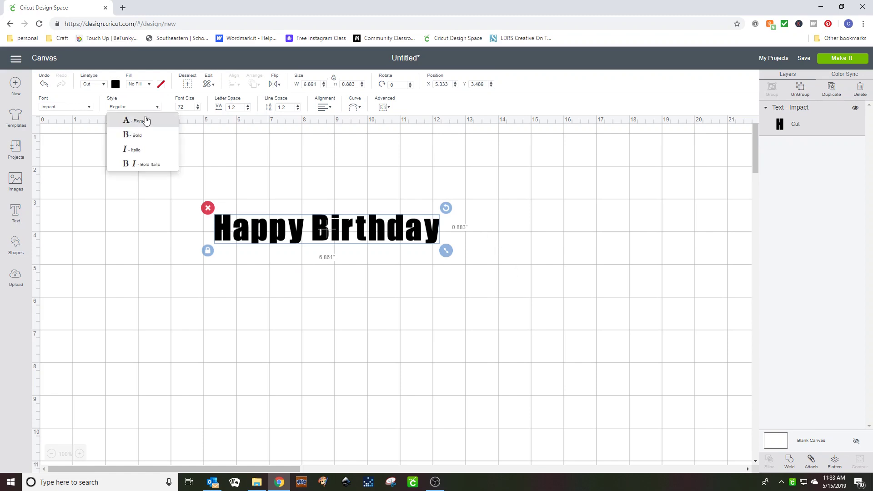
left_click(145, 120)
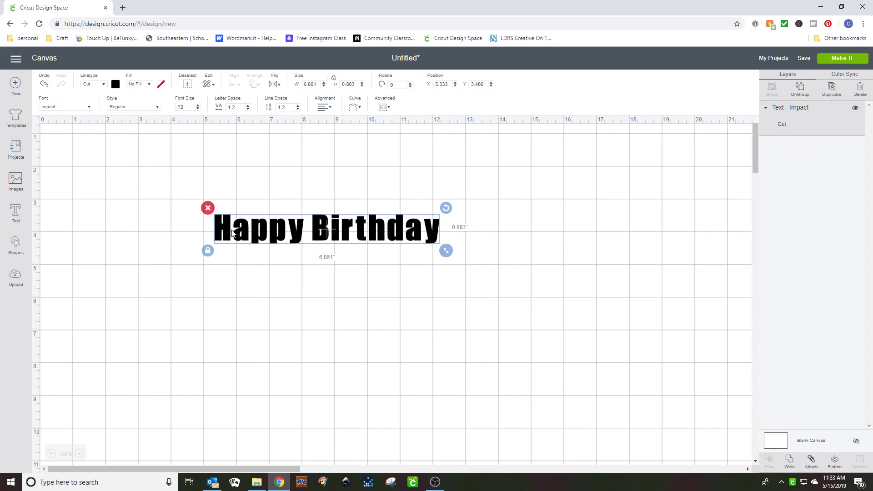
left_click(156, 109)
left_click(138, 135)
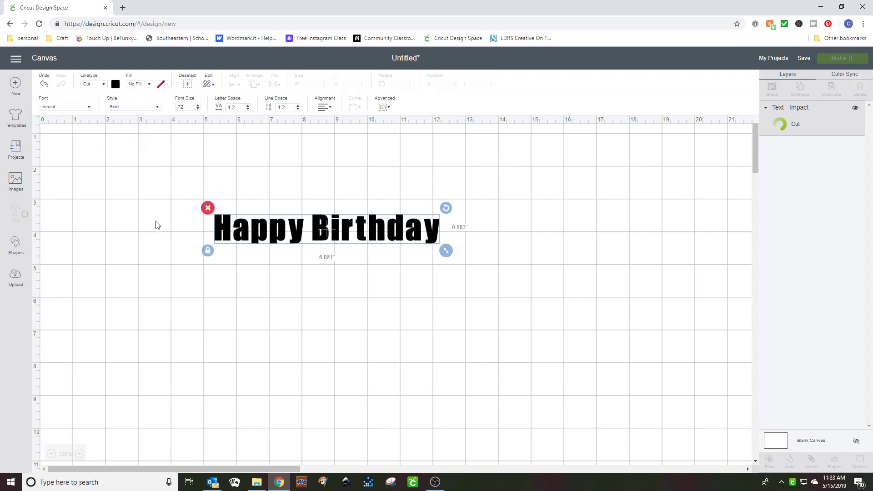
left_click(157, 109)
left_click(146, 154)
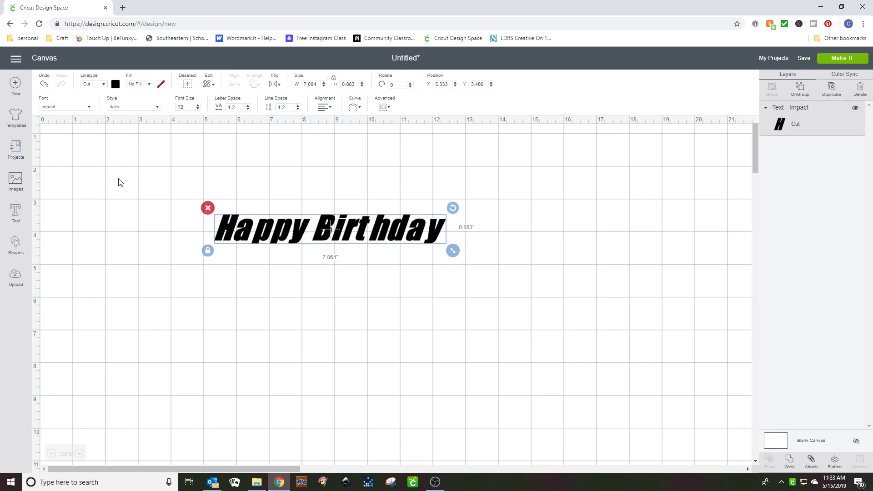
left_click(158, 108)
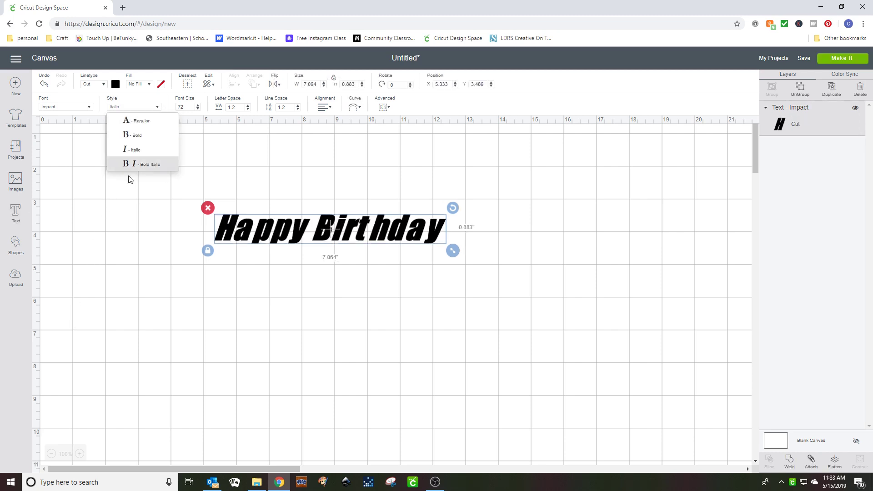
left_click(134, 165)
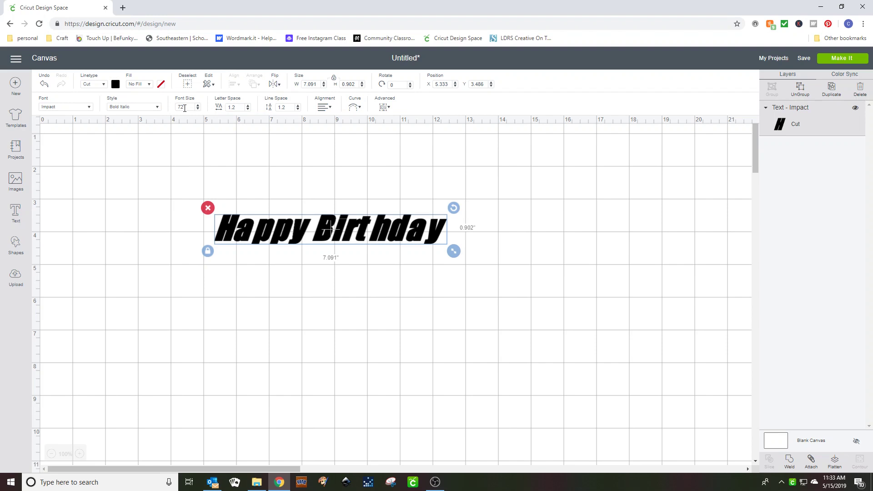
Set the text's font size to 72 and return its style to Regular.
left_click_drag(184, 108, 173, 111)
type("2")
left_click(159, 111)
left_click(156, 119)
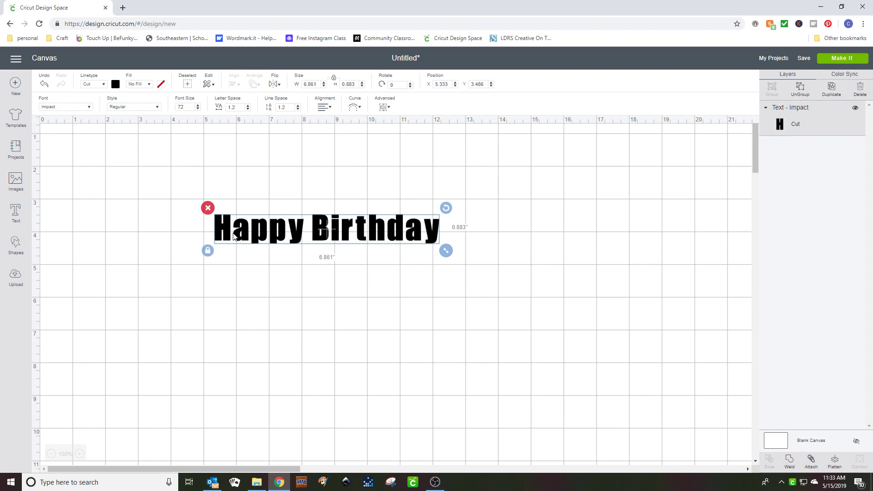
Try tightening the text's letter spacing to 0.3, and restore the spacing to 1.2.
left_click(248, 109)
left_click(248, 109)
left_click(247, 109)
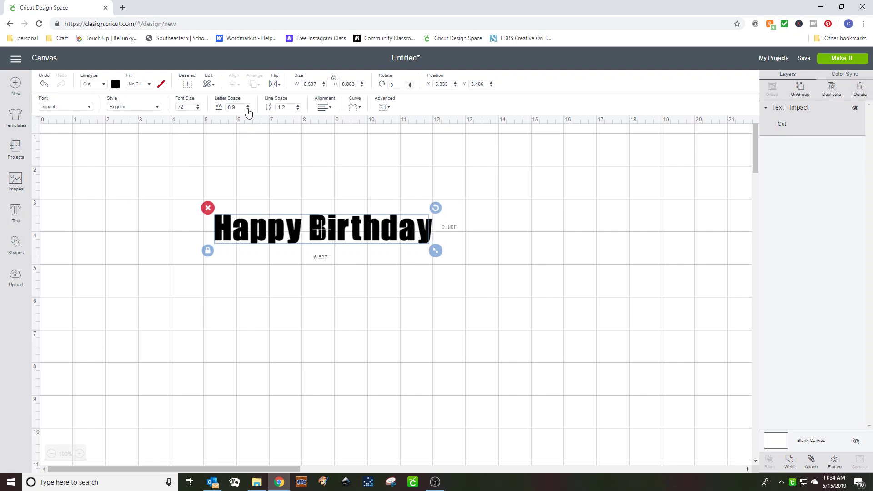
left_click(248, 110)
left_click(248, 109)
left_click(248, 109)
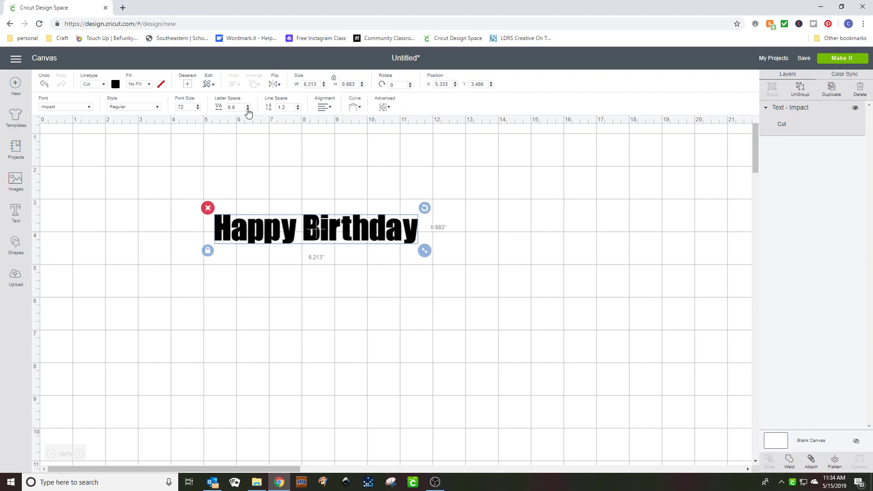
left_click(248, 109)
left_click(248, 109)
left_click(248, 109)
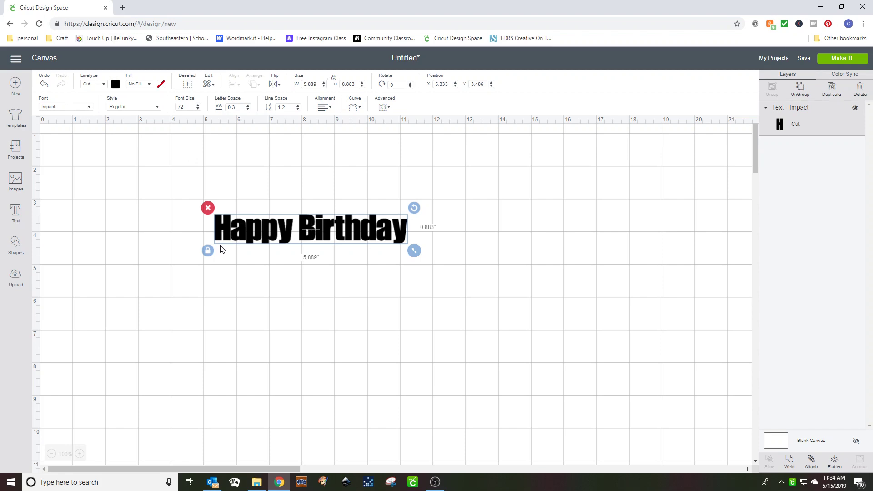
left_click(240, 104)
type("1.2")
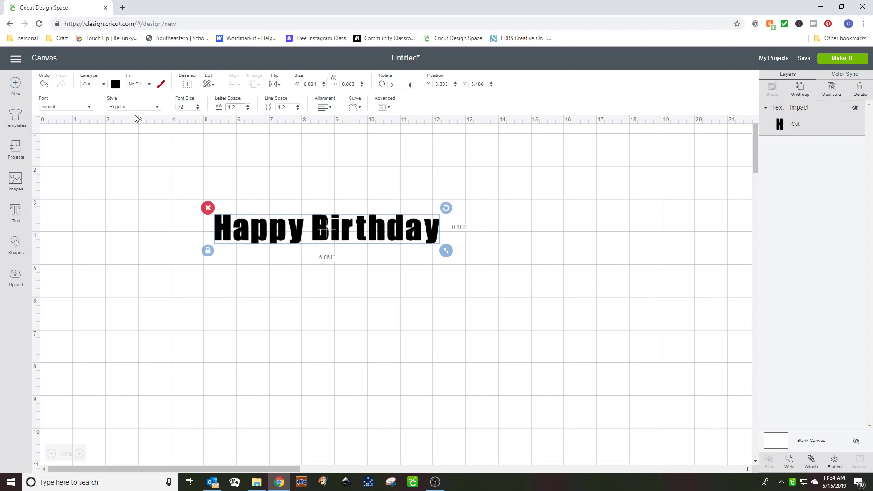
Browse the Cricut fonts and apply the Billionaire font to the Happy Birthday text.
left_click(91, 108)
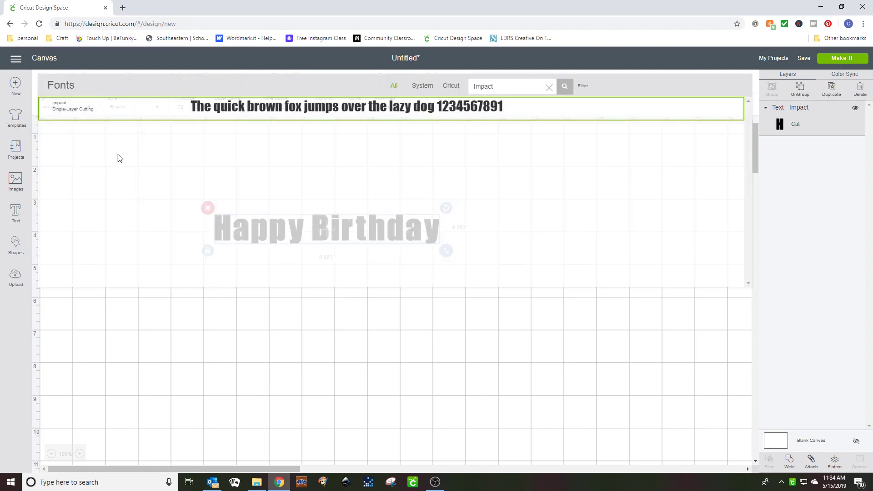
double_click(483, 86)
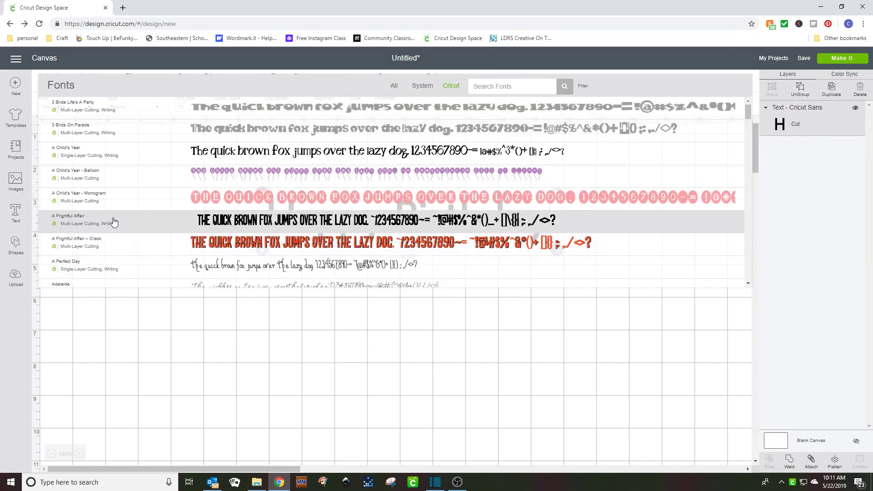
scroll(178, 187, "down", 2)
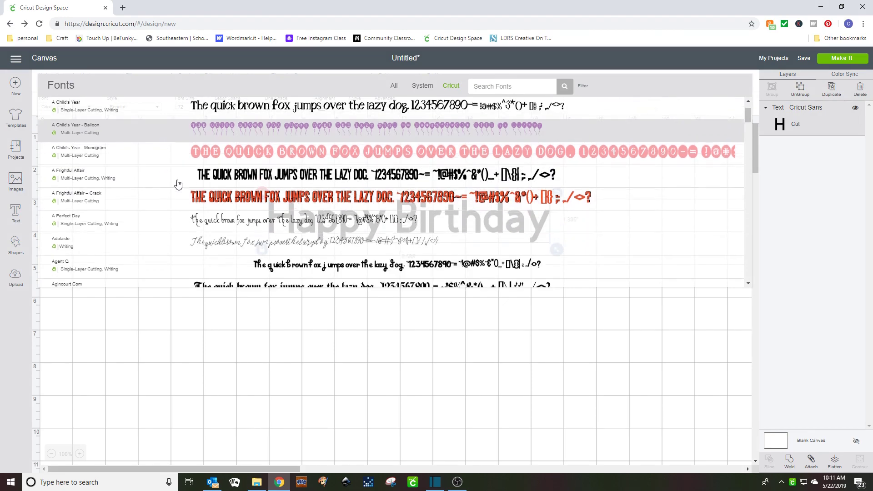
scroll(289, 178, "down", 8)
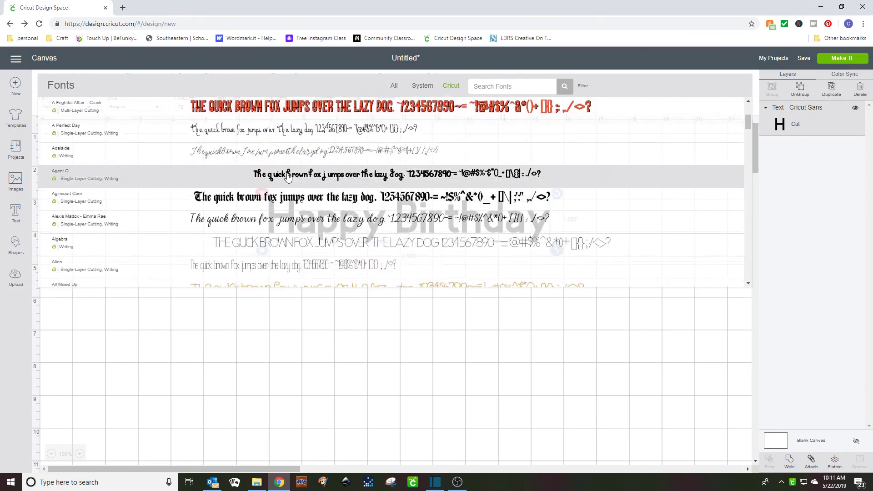
scroll(289, 178, "down", 15)
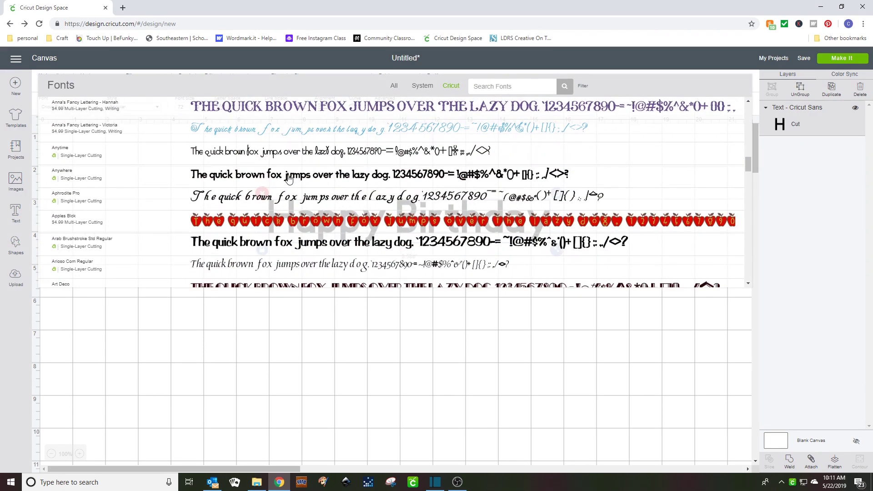
scroll(290, 178, "down", 10)
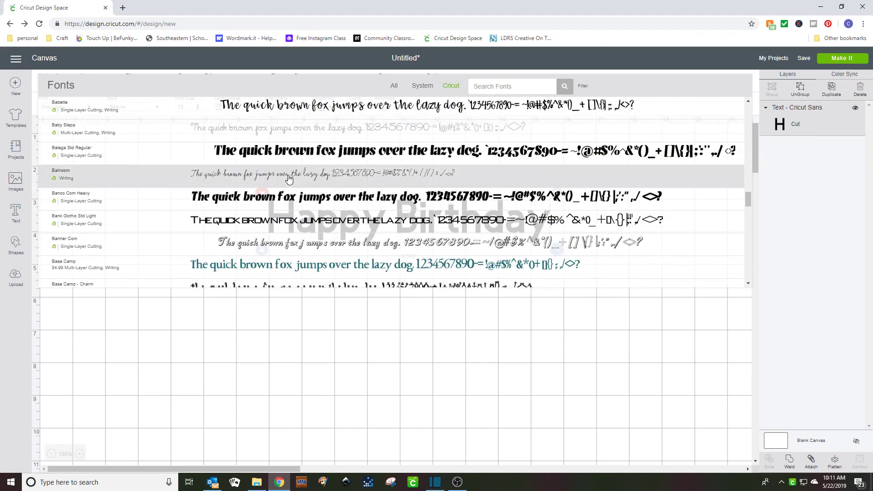
scroll(289, 177, "down", 8)
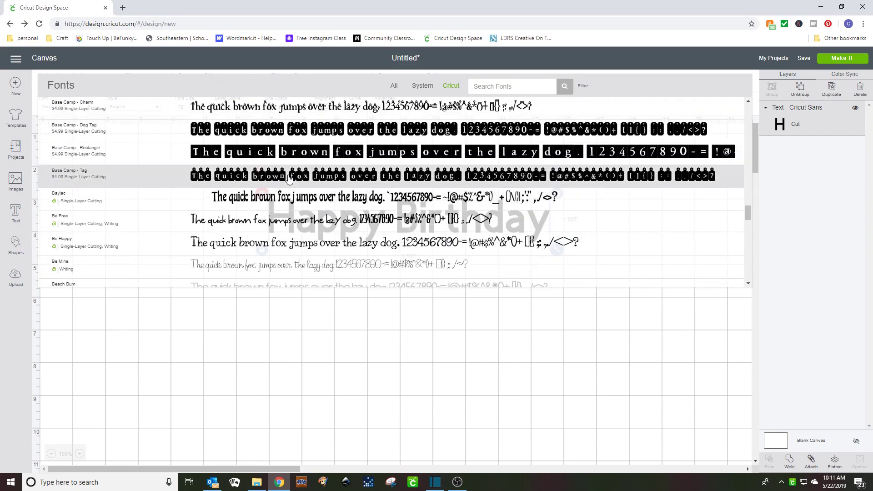
scroll(289, 178, "down", 6)
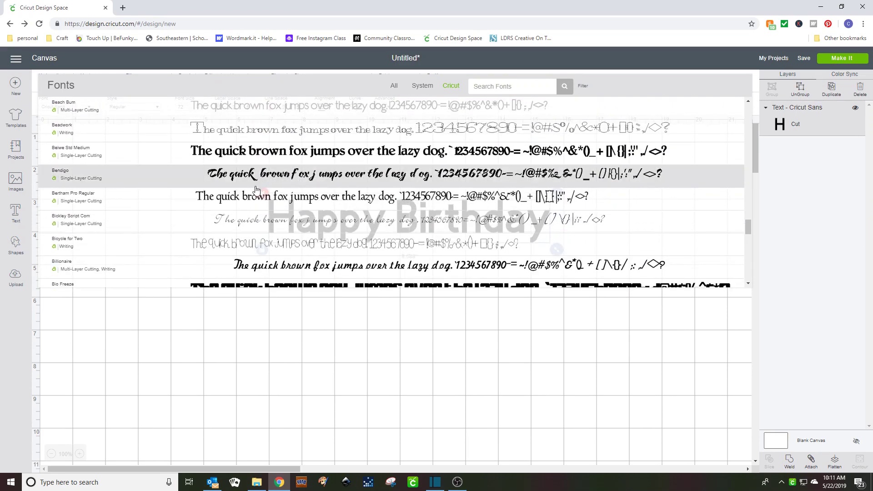
scroll(256, 189, "down", 6)
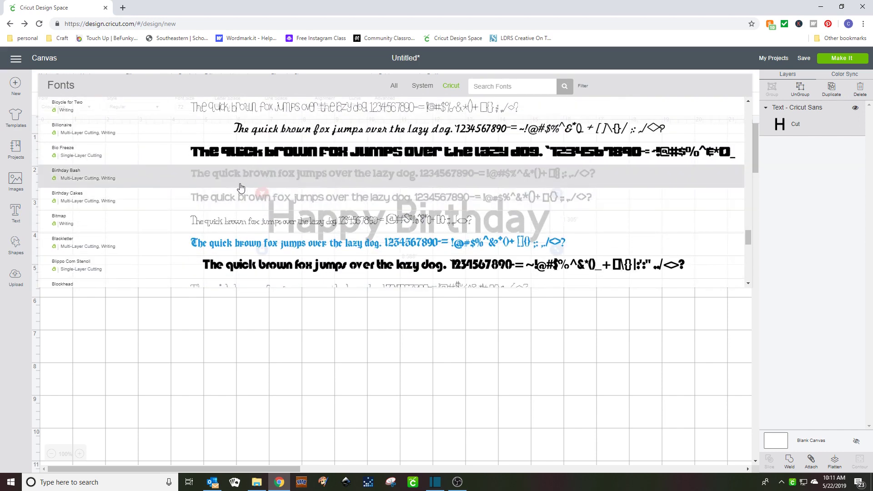
left_click(247, 129)
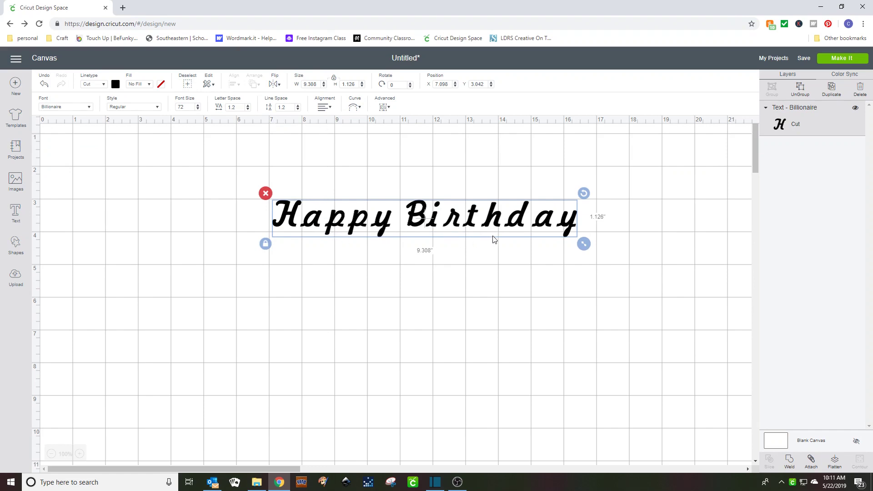
Ungroup the Happy Birthday text to letters and move the a and first p up against the H.
left_click(382, 109)
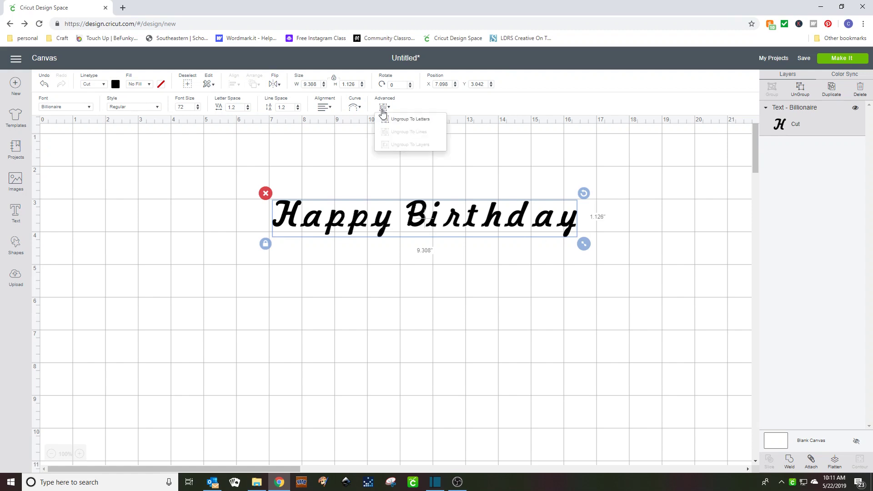
left_click(399, 120)
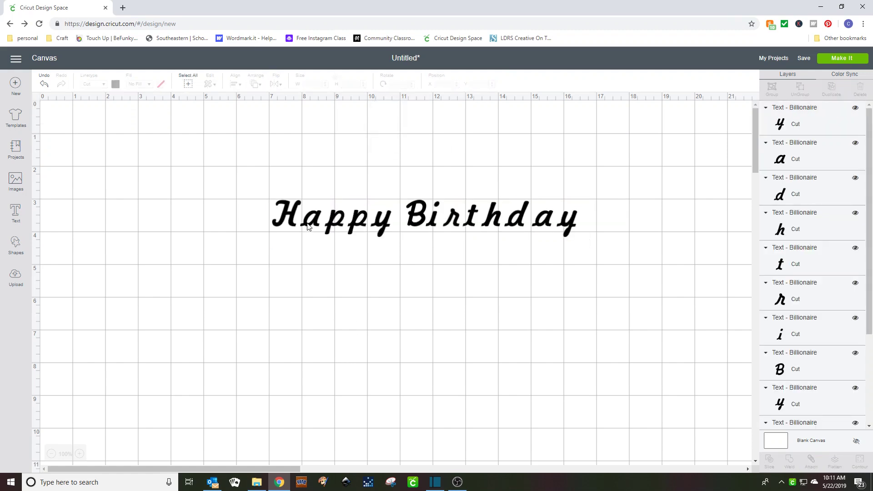
mouse_move(308, 227)
left_mouse_down()
mouse_move(300, 226)
mouse_move(332, 227)
mouse_move(319, 226)
left_mouse_up()
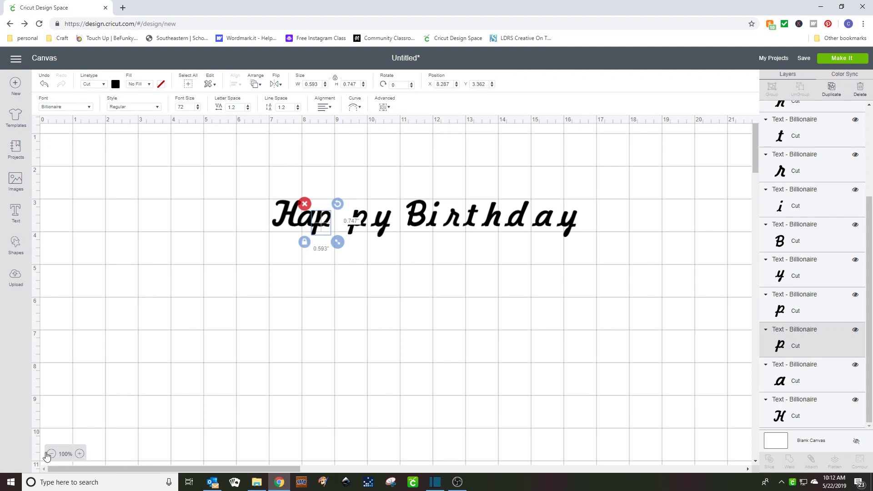
Move the second p and the y of "Happy" over so they join the preceding letters.
left_click(79, 453)
left_click(80, 454)
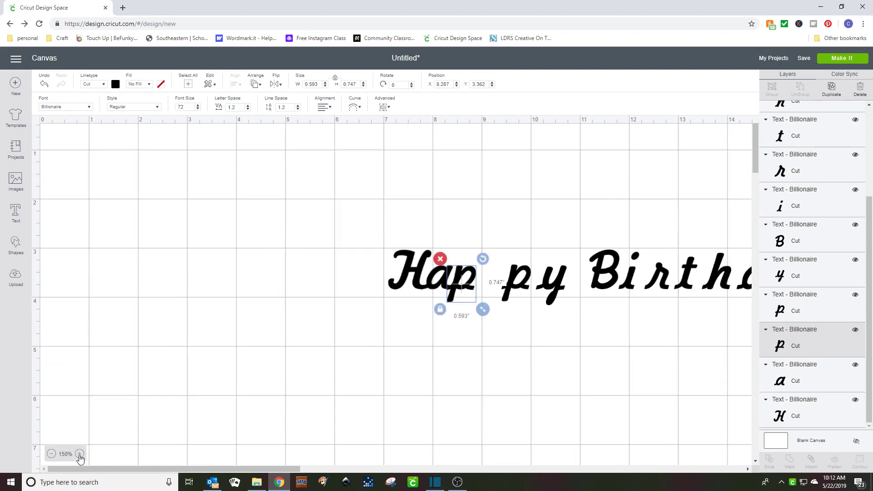
left_click(80, 454)
left_click(79, 454)
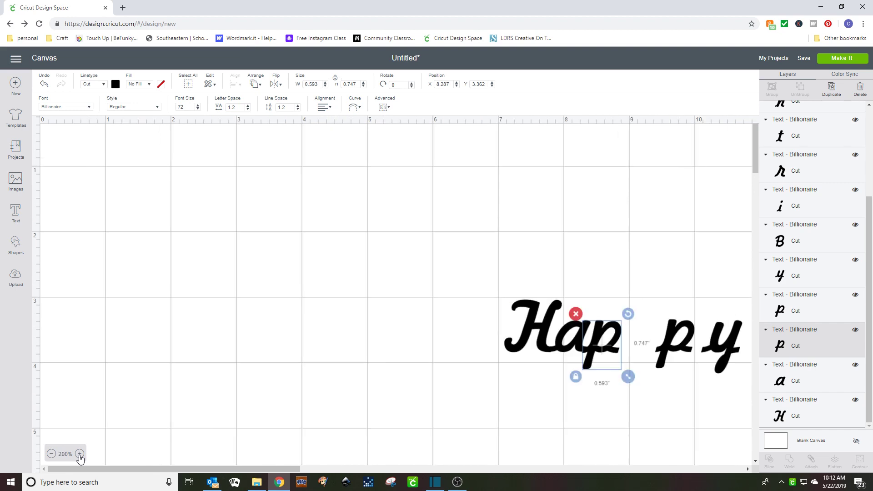
left_click_drag(109, 468, 238, 471)
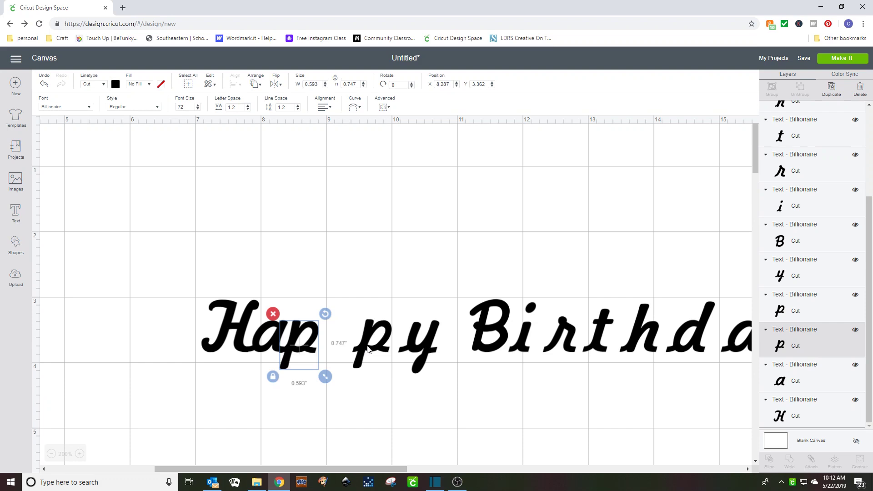
left_click_drag(368, 349, 328, 350)
left_click_drag(415, 348, 361, 349)
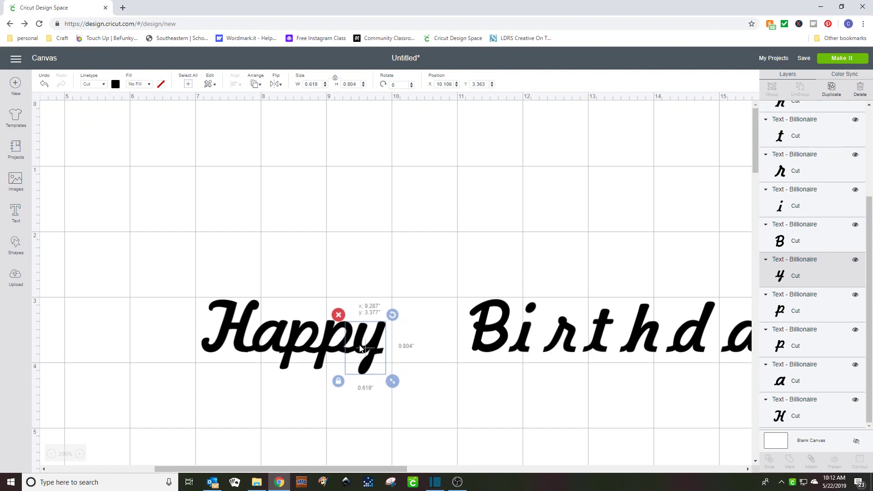
Move the B nearer to "Happy" and close up the i, r, t and h beside it so the script letters connect.
left_click(471, 345)
left_click_drag(471, 344, 406, 344)
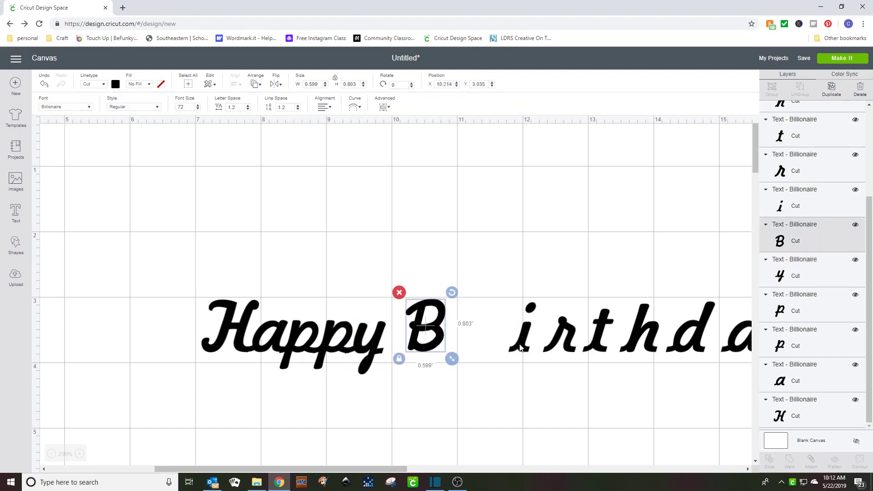
left_click_drag(521, 348, 460, 348)
left_click_drag(553, 348, 474, 348)
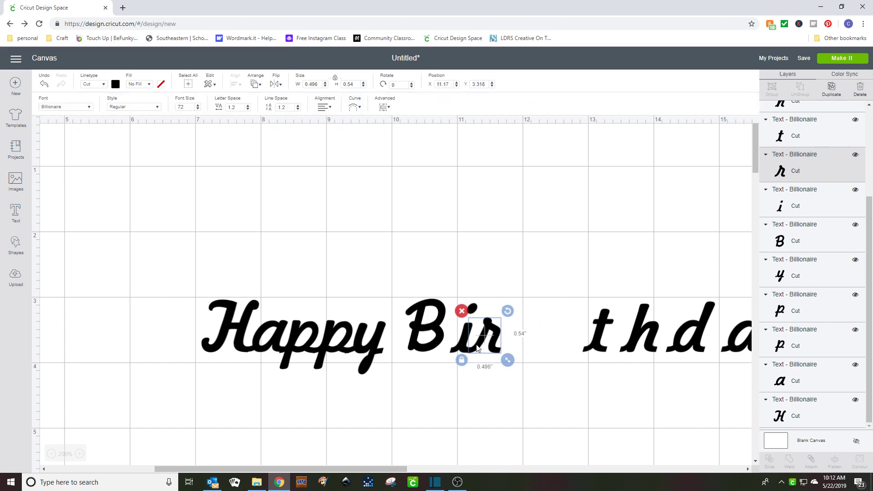
left_click_drag(597, 346, 508, 347)
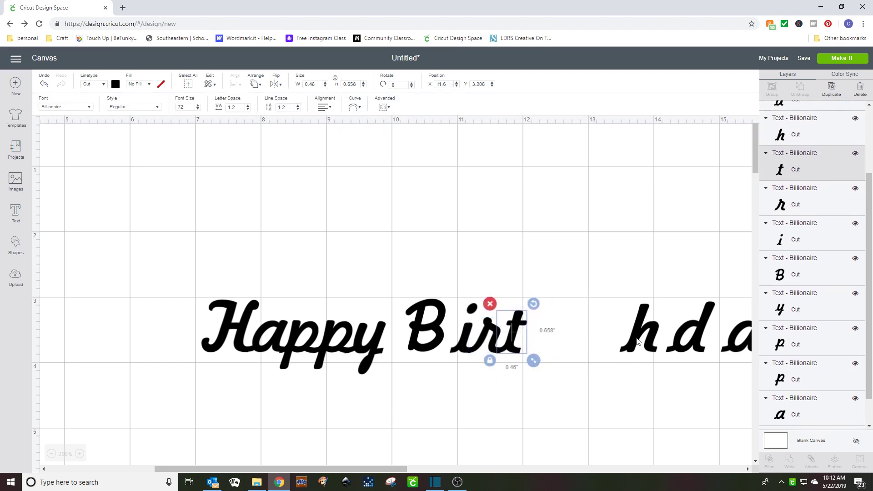
left_click_drag(629, 340, 532, 340)
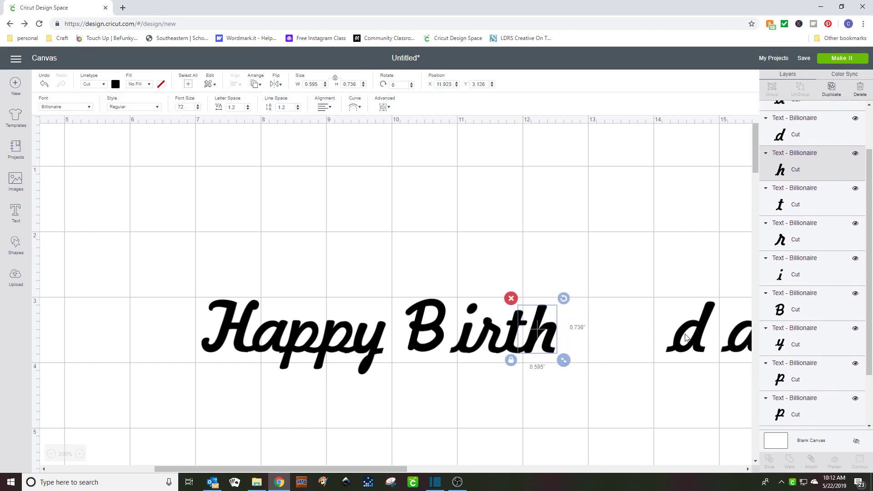
Move the d, a and y of "Birthday" over so they join onto the h.
left_click_drag(677, 337, 560, 337)
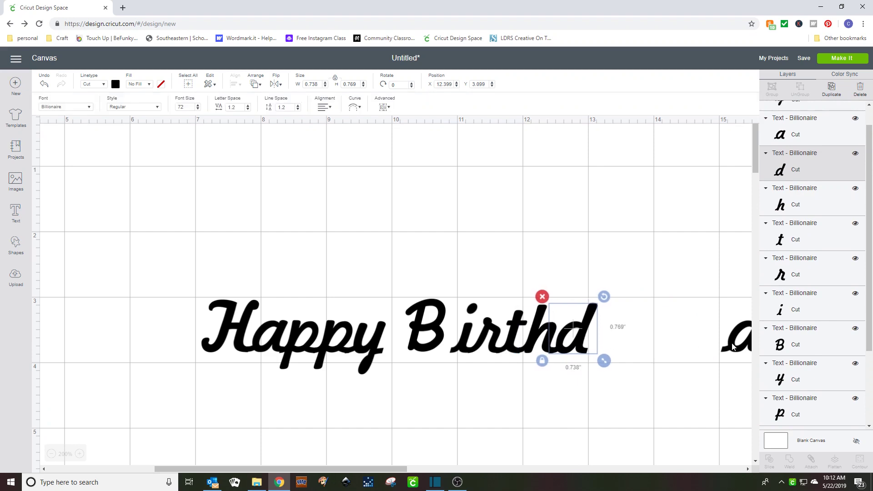
left_click_drag(732, 347, 591, 348)
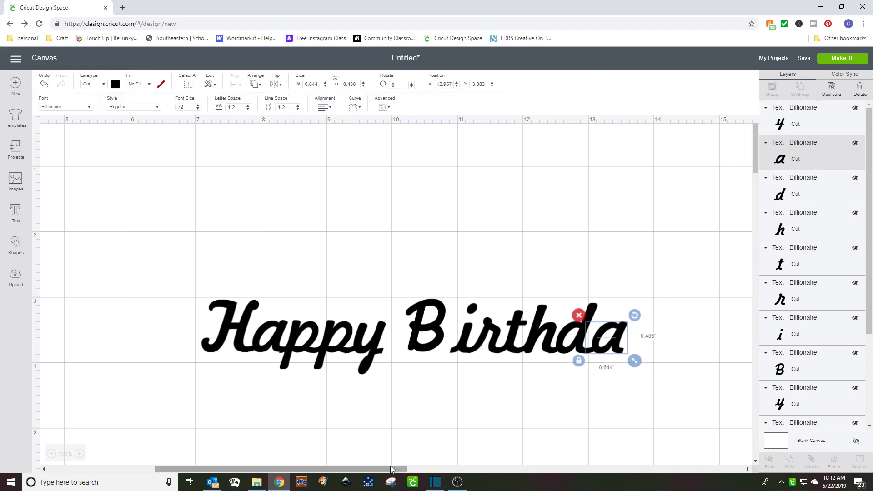
left_click_drag(392, 467, 418, 467)
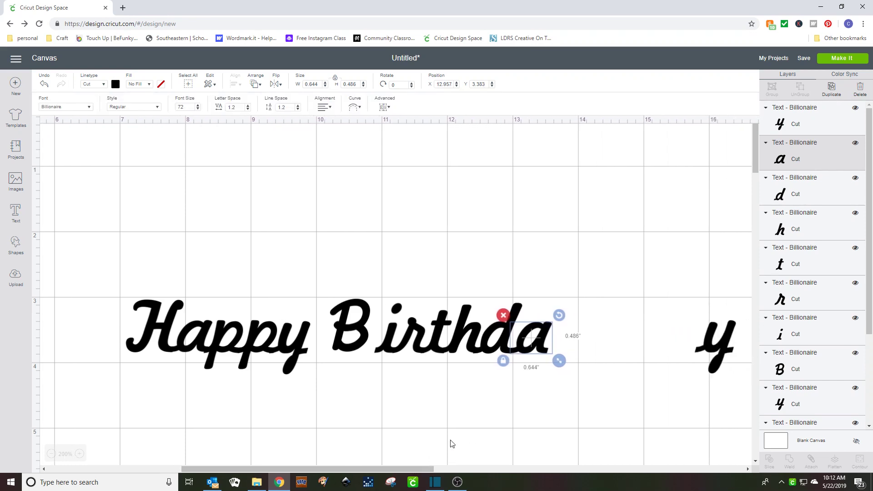
left_click_drag(715, 352, 558, 353)
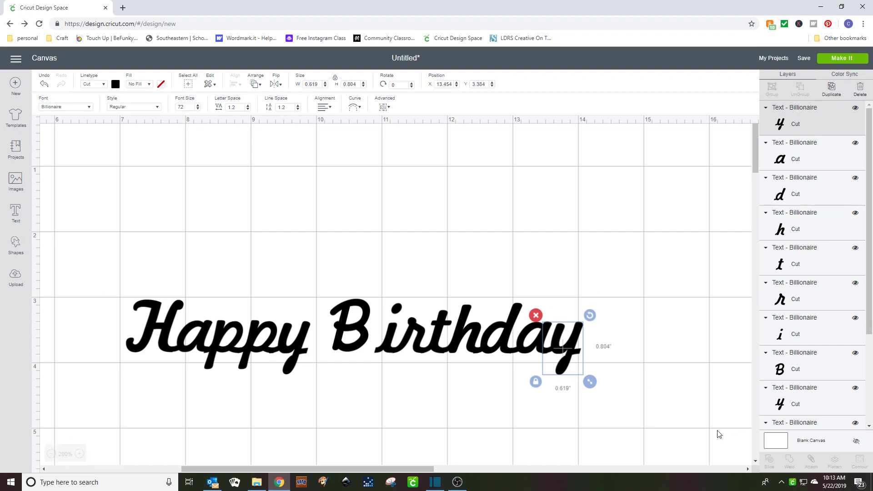
Select all the Happy Birthday letters and weld them together.
left_click_drag(89, 272, 636, 411)
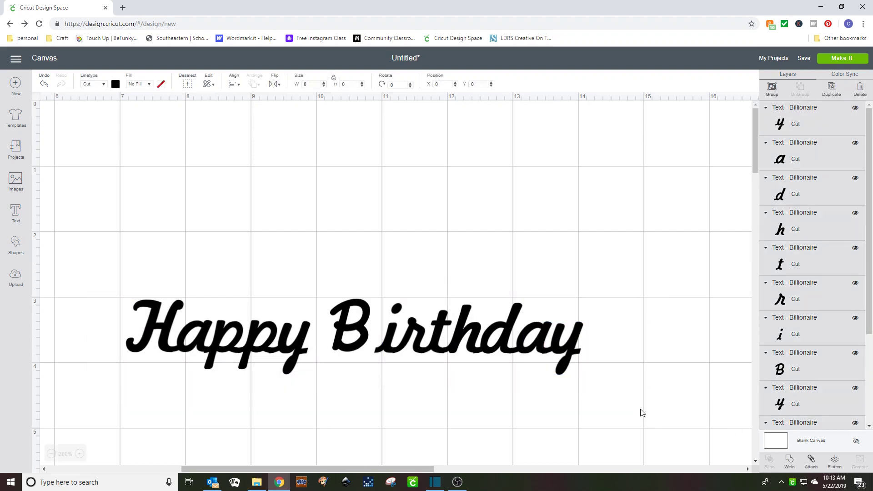
left_click(790, 461)
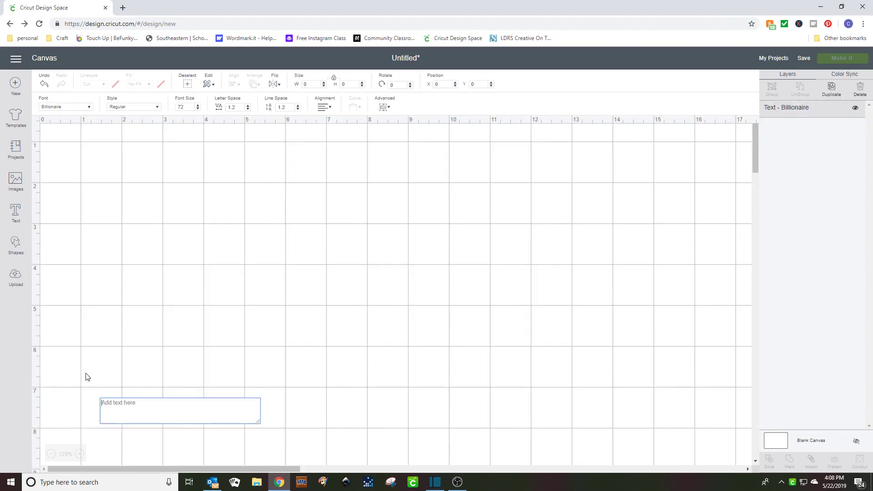
Enter a new text reading "Happy Birthday" with "to you" on a second line.
type("Happy  Birthda")
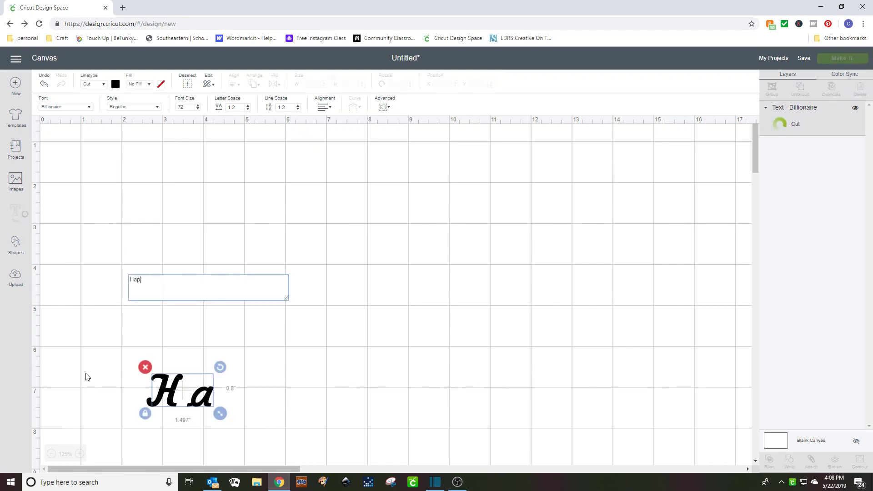
type("y")
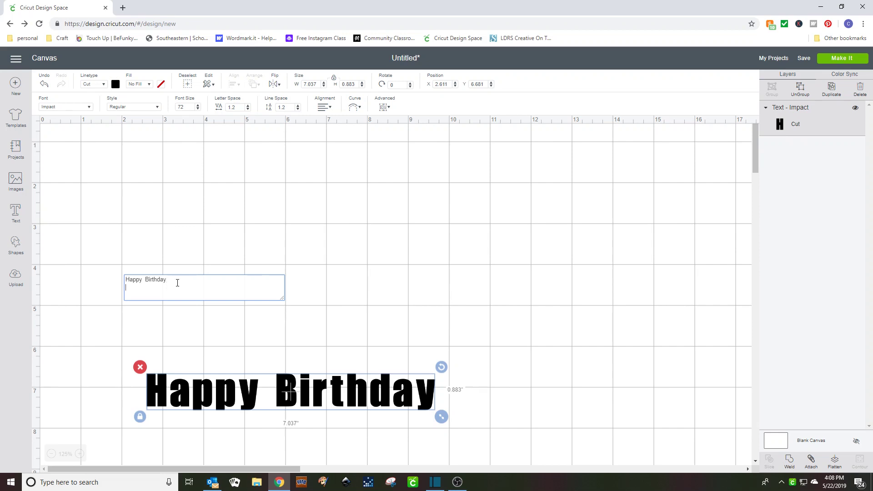
key("Return")
type("to")
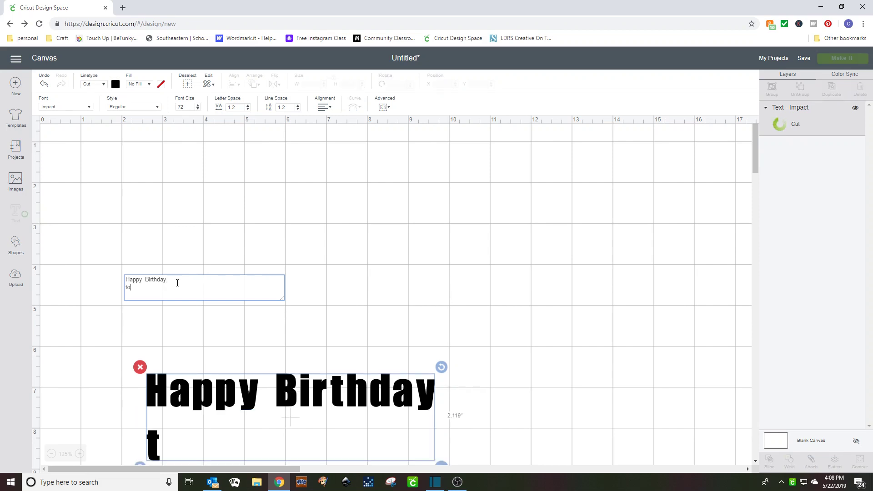
type(" you")
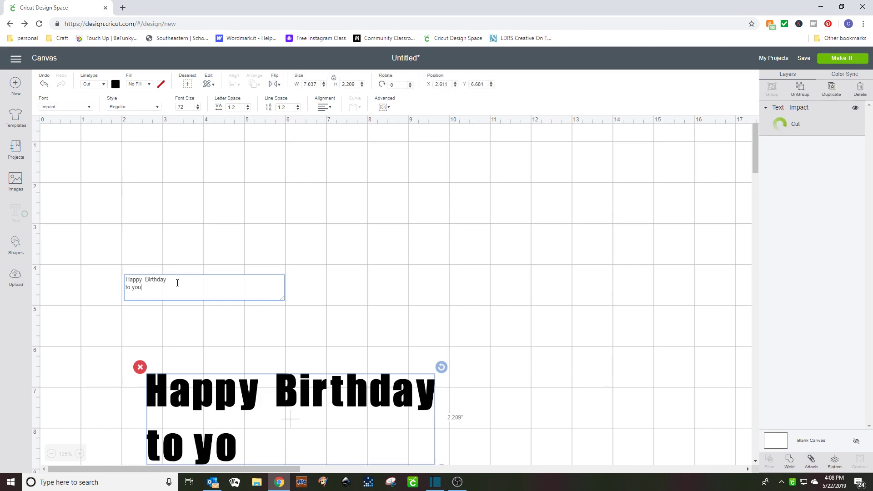
Reduce the line spacing of the two-line birthday text to -0.4 and set its alignment to Left.
left_click(298, 110)
left_click(298, 109)
left_click(298, 109)
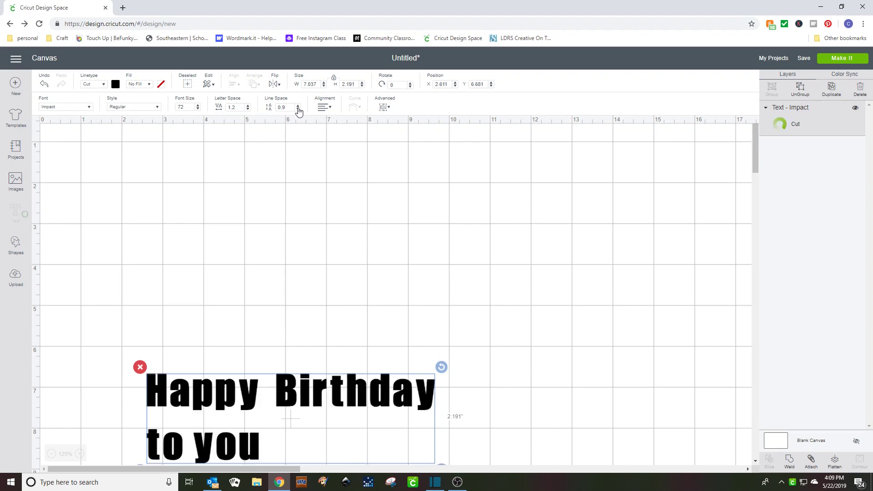
left_click(298, 109)
left_click(299, 110)
left_click(299, 109)
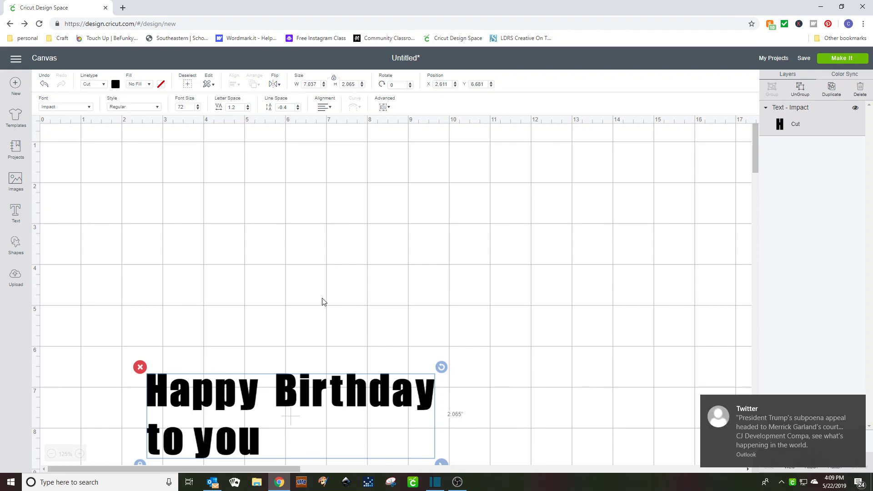
left_click(330, 109)
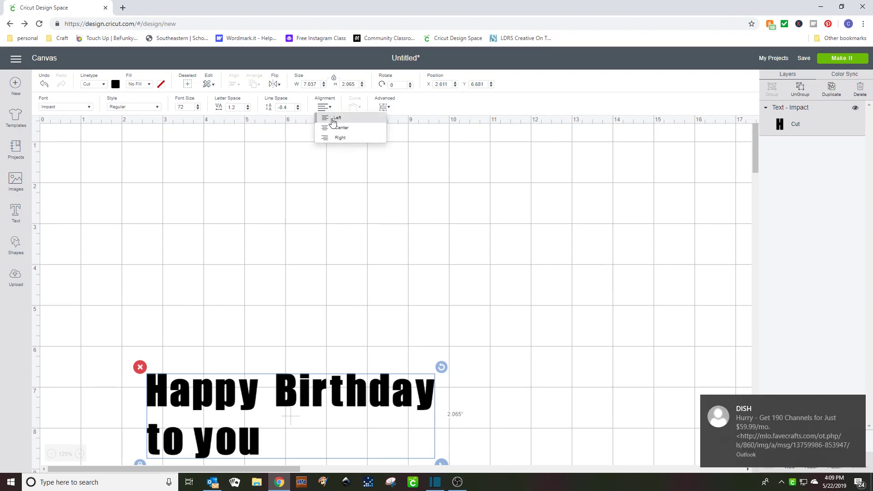
left_click(333, 120)
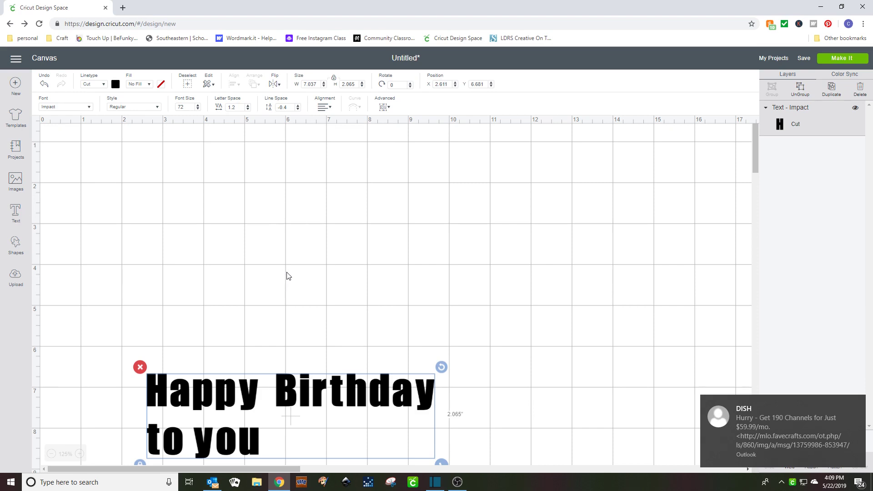
Try Center alignment on the two-line birthday text and set its alignment to Right.
left_click(330, 108)
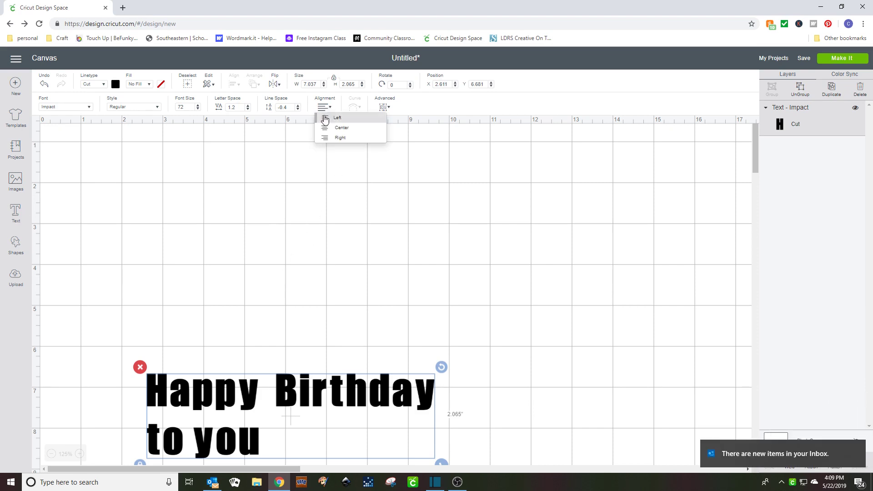
left_click(325, 127)
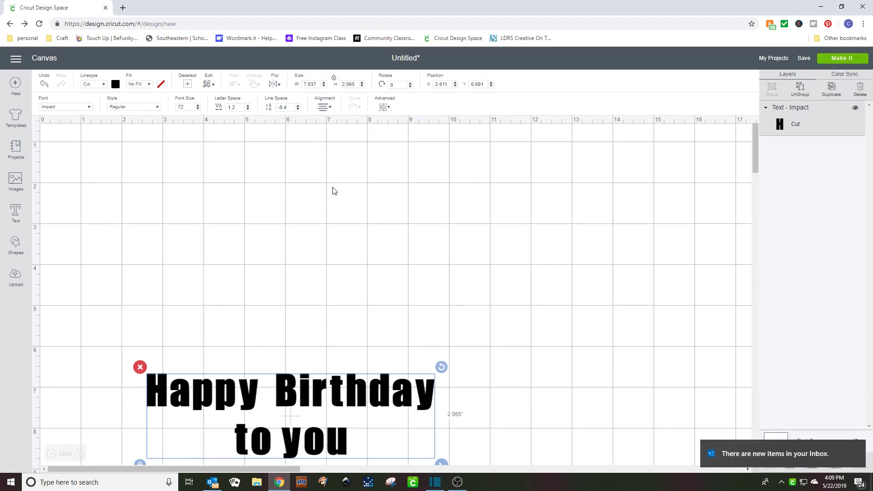
left_click(325, 107)
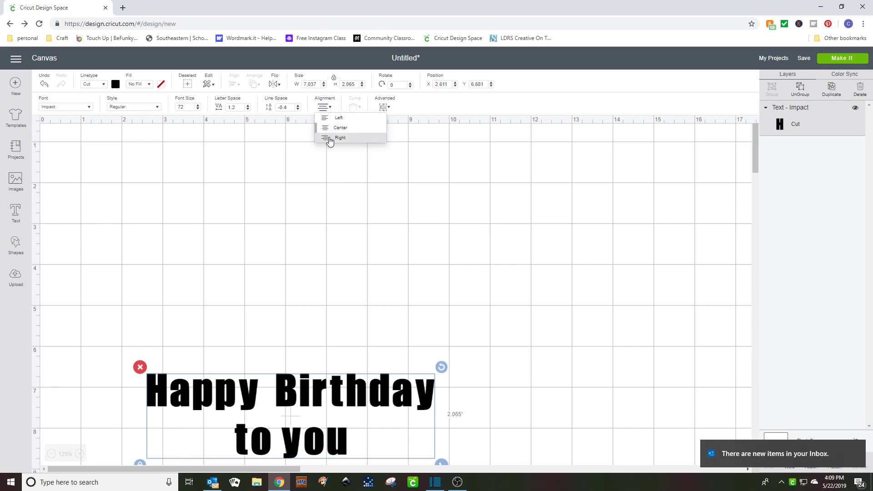
left_click(329, 138)
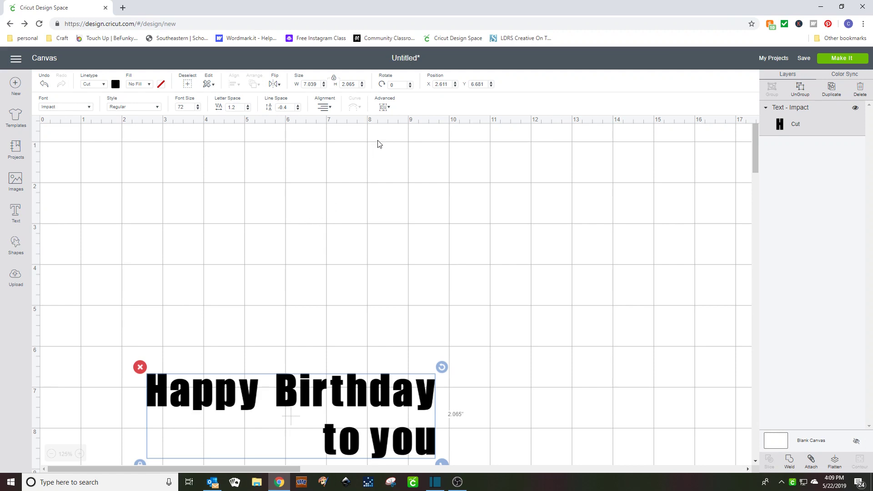
Ungroup the birthday text to lines and move "Happy Birthday" and "to you" separately up to the middle of the canvas.
left_click(386, 109)
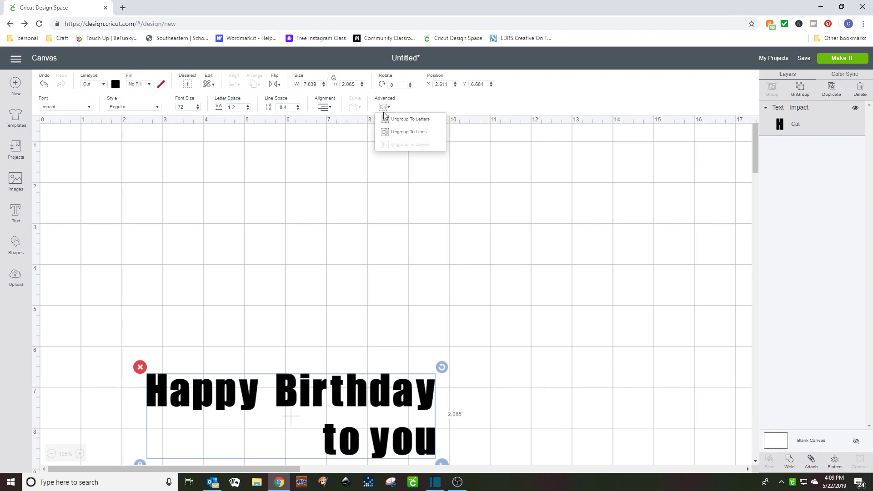
left_click(395, 133)
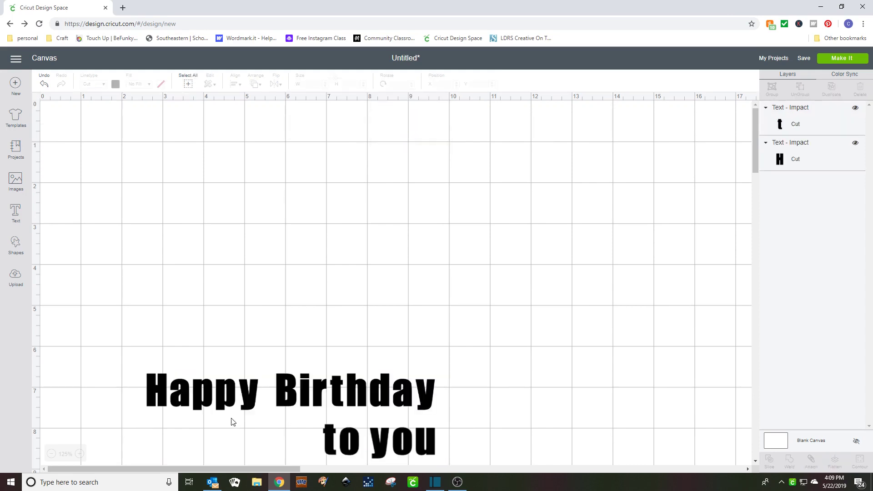
left_click_drag(249, 405, 299, 273)
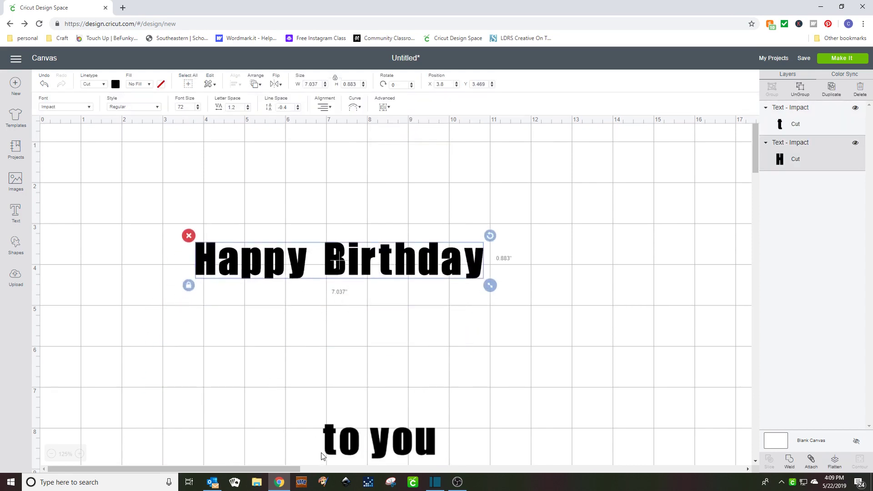
left_click_drag(330, 432, 270, 339)
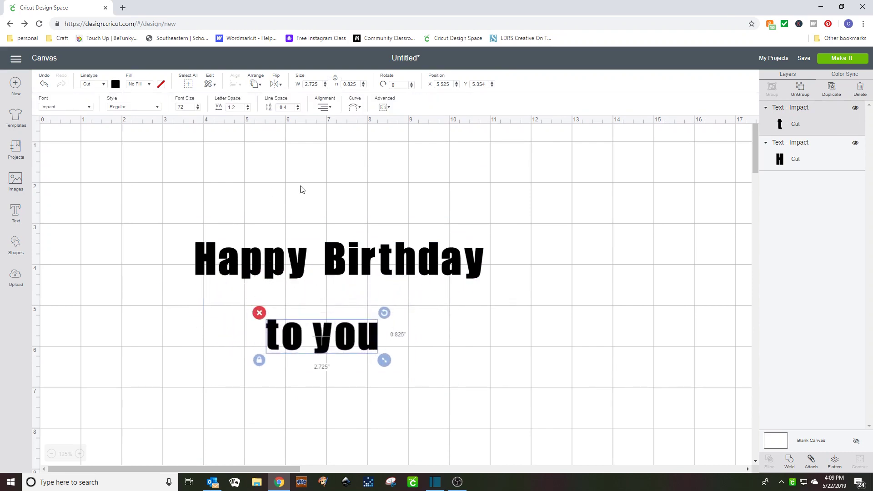
Curve the "Happy Birthday" line into an upward arch with a diameter of about 11.3.
left_click(252, 258)
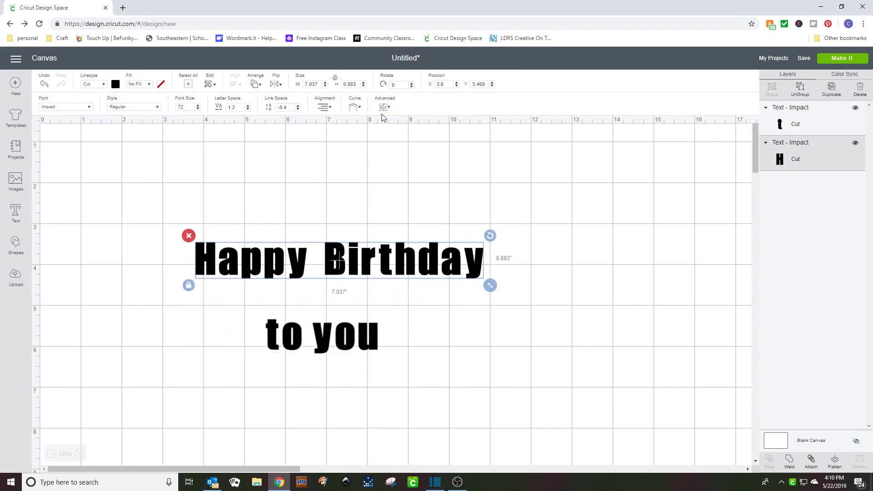
left_click(361, 111)
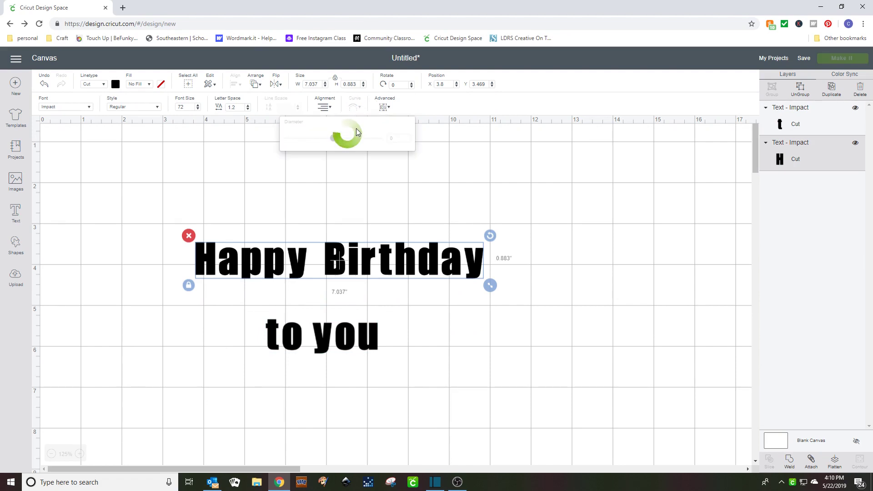
left_click_drag(337, 143, 358, 142)
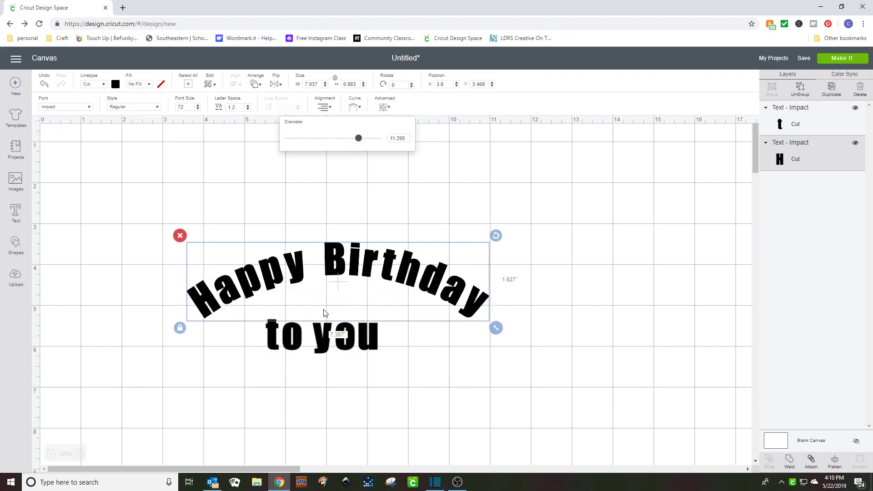
Curve "to you" the opposite way with a diameter of about -13.8 and move it beneath the middle of the "Happy Birthday" arch.
left_click(319, 334)
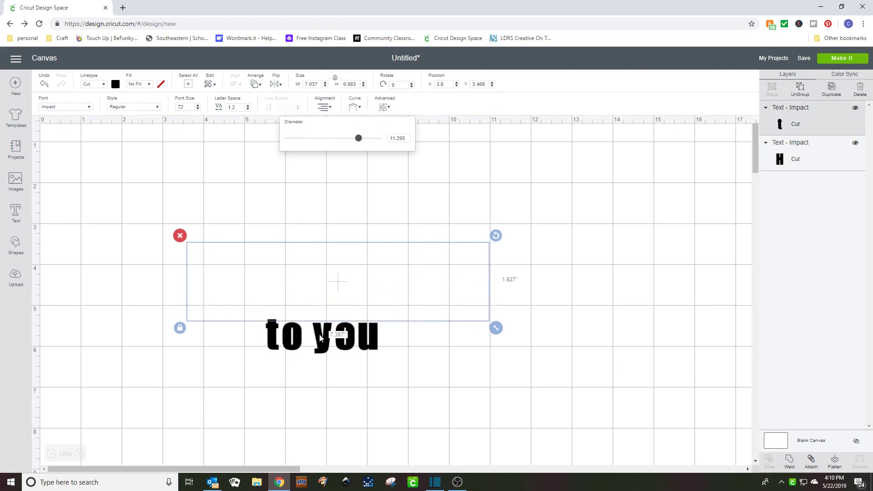
left_click(358, 111)
left_click_drag(332, 139, 317, 142)
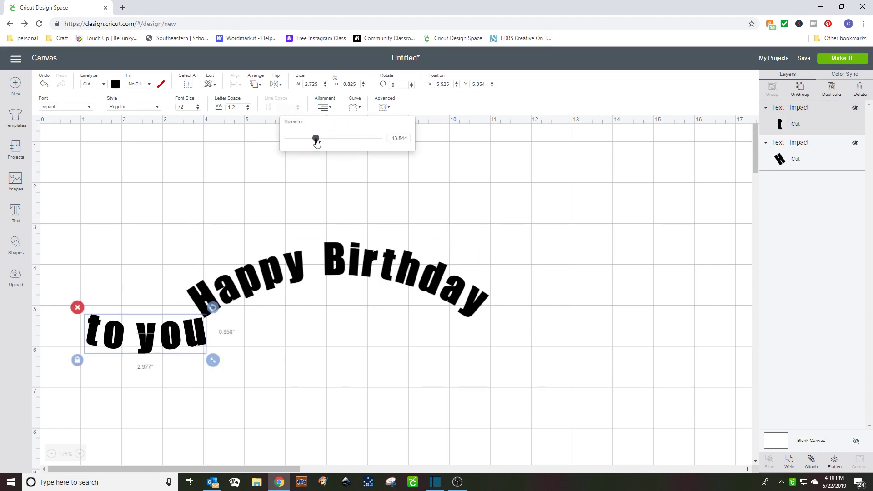
left_click(156, 339)
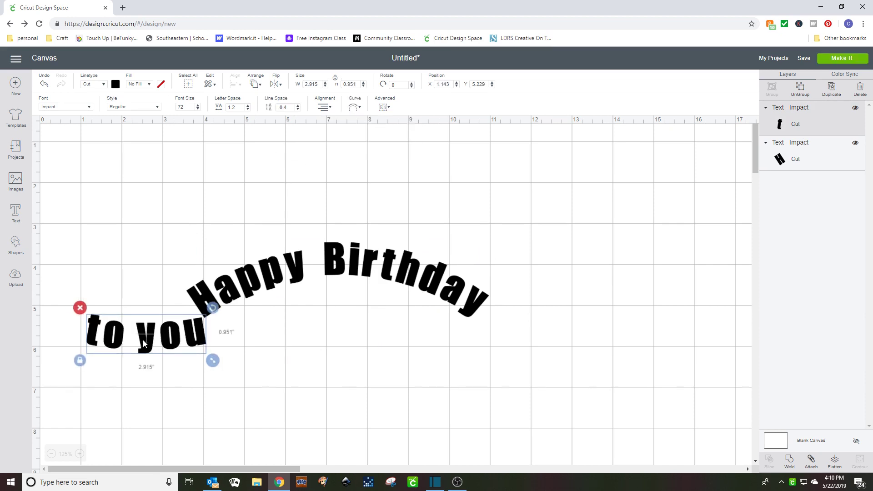
left_click_drag(153, 345, 334, 336)
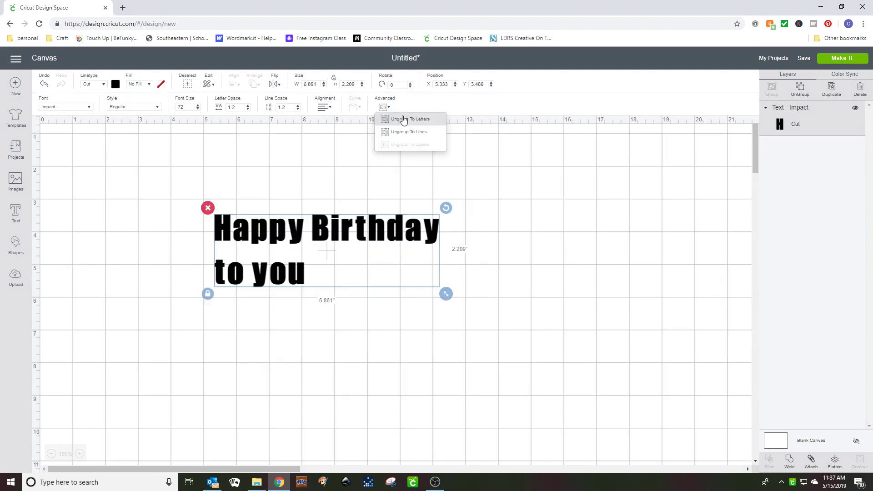
Ungroup the left-aligned two-line text to letters, select several single letters in both lines, and undo the ungrouping.
left_click(405, 120)
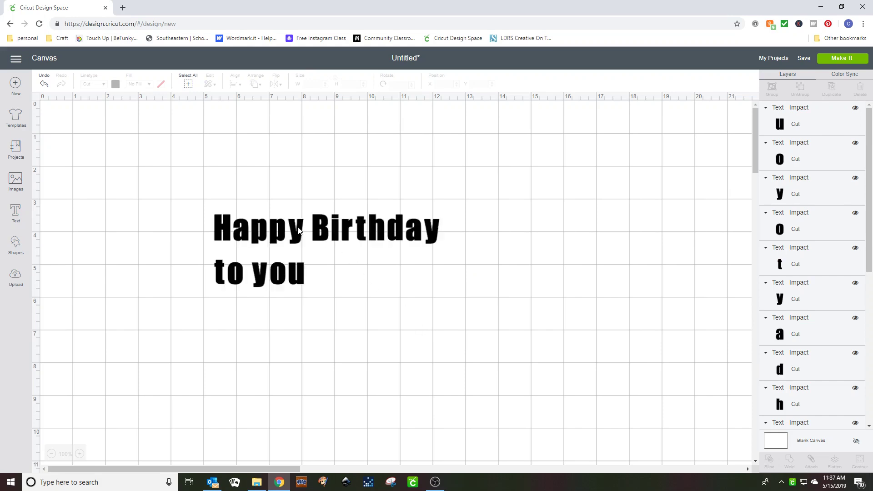
left_click(299, 231)
left_click(354, 233)
left_click(350, 231)
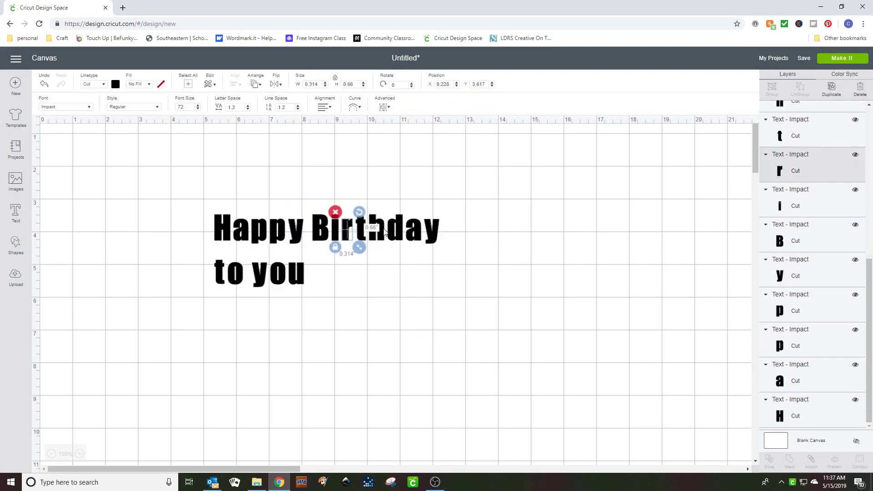
left_click(415, 229)
left_click(278, 273)
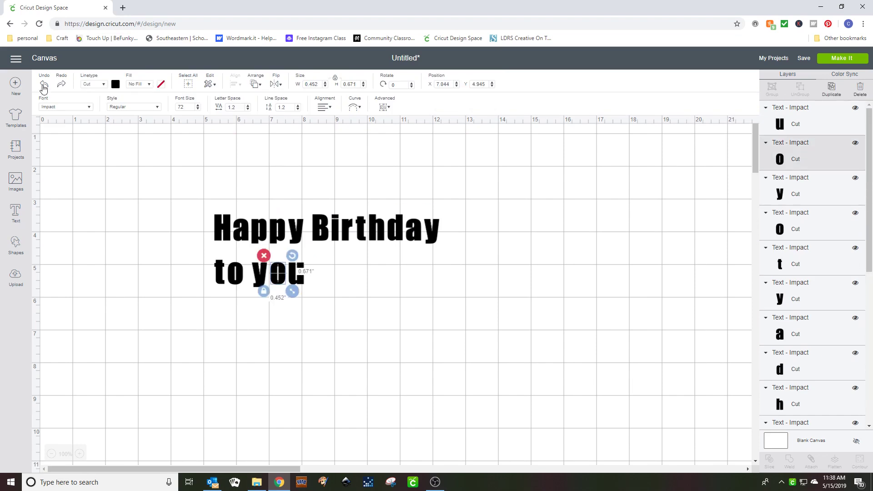
left_click(44, 84)
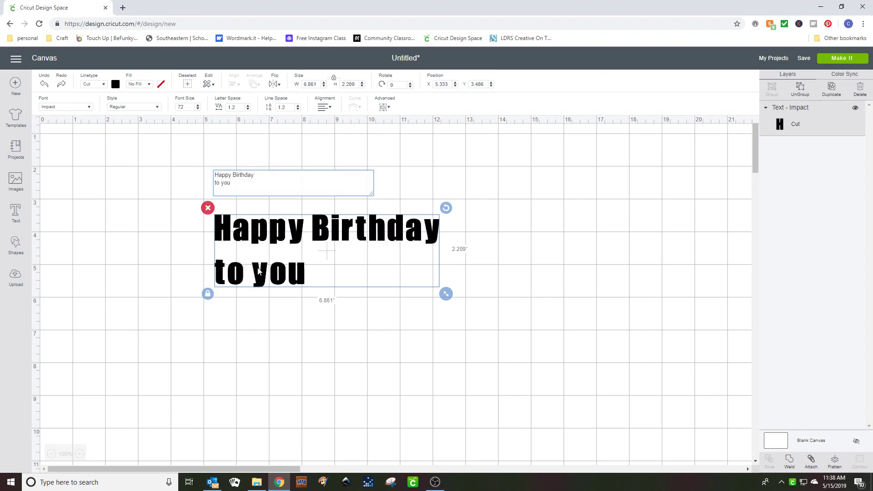
Delete the second line "to you" from the birthday text.
key("BackSpace")
key("BackSpace")
key("BackSpace")
key("BackSpace")
key("BackSpace")
key("BackSpace")
key("BackSpace")
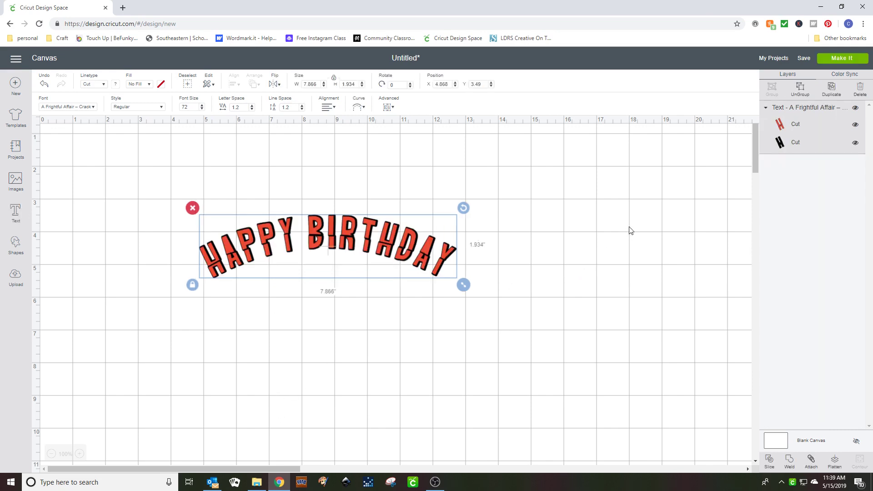
Hide and show again the red layer and the black layer of the curved "Happy Birthday" text, one after the other.
left_click(779, 125)
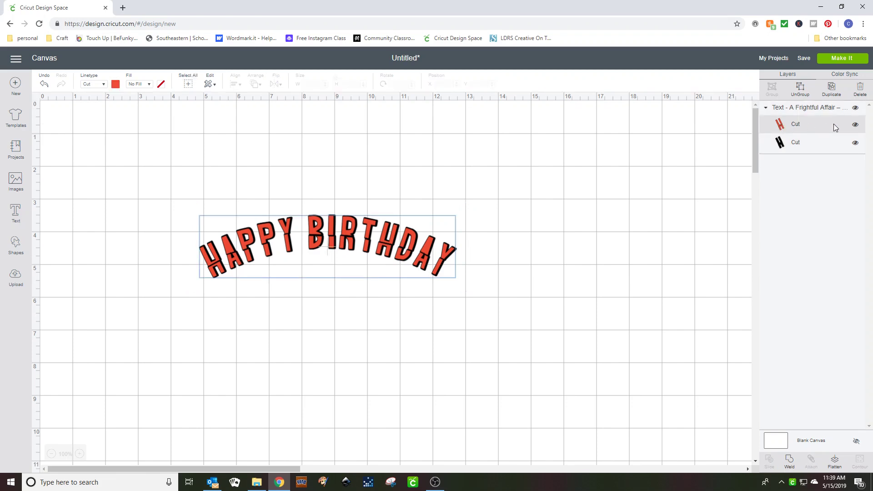
left_click(855, 126)
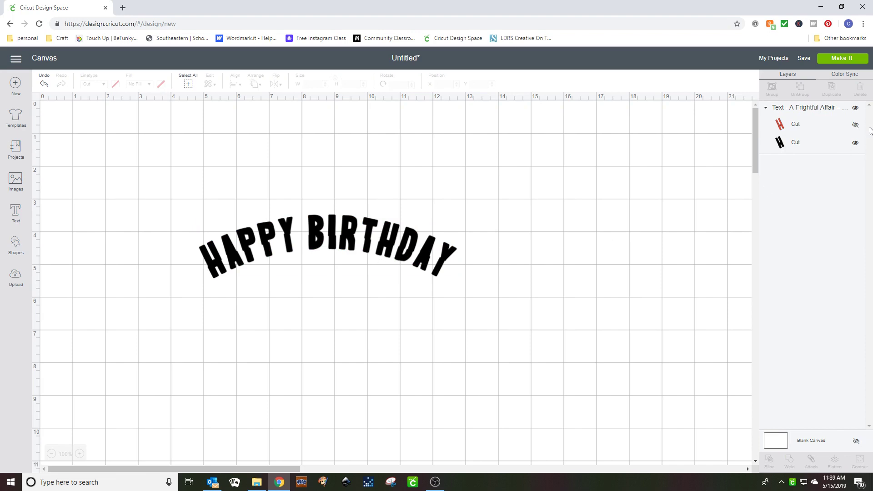
left_click(855, 124)
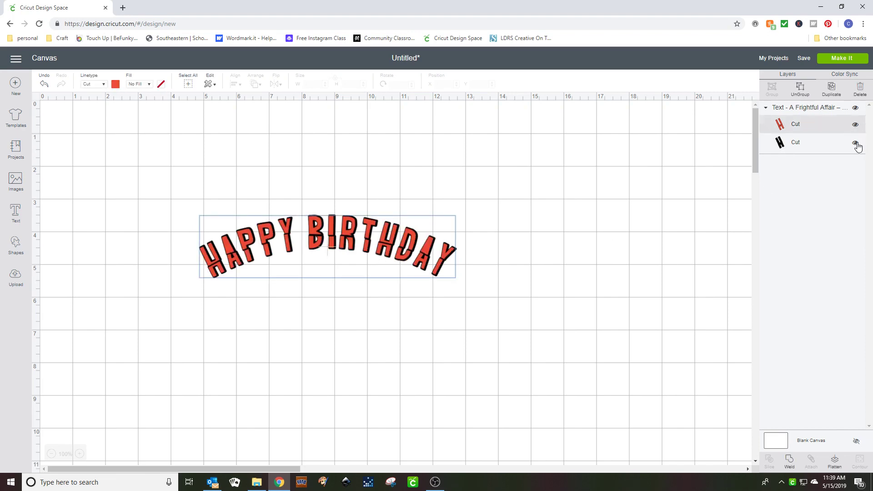
left_click(855, 143)
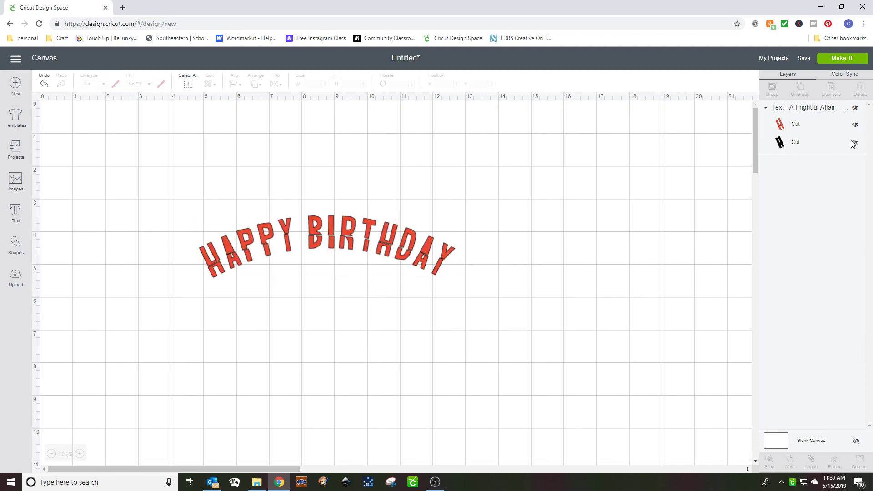
left_click(855, 143)
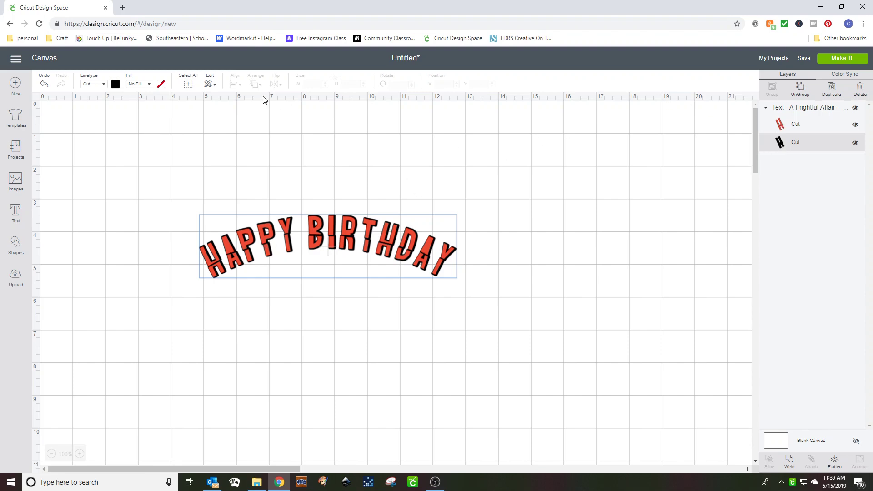
Recolor the curved text's black layer light yellow and its red layer dark blue.
left_click(116, 85)
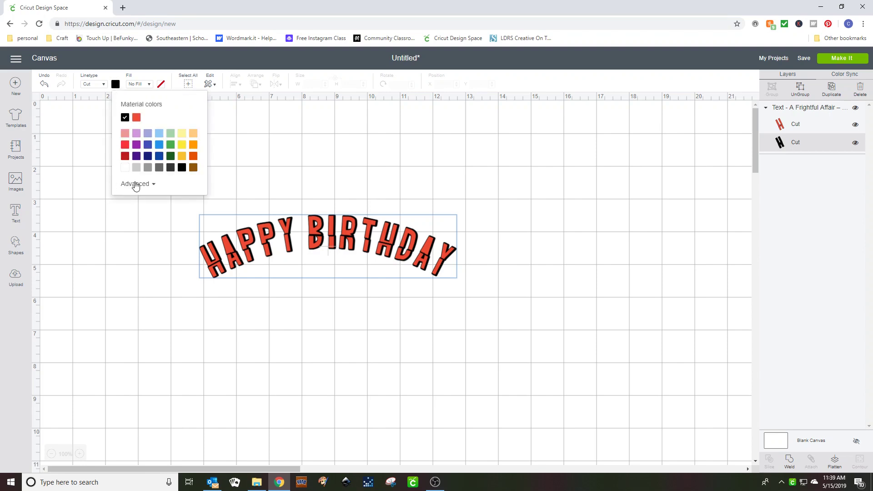
left_click(181, 134)
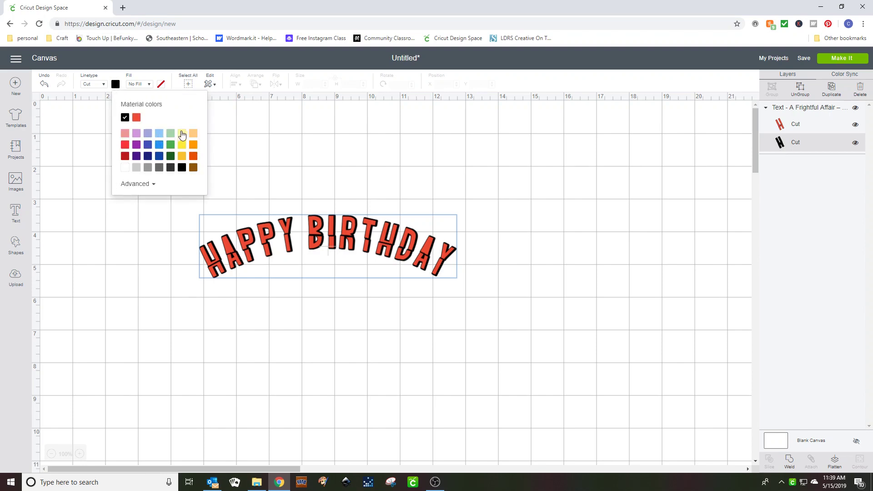
left_click(261, 330)
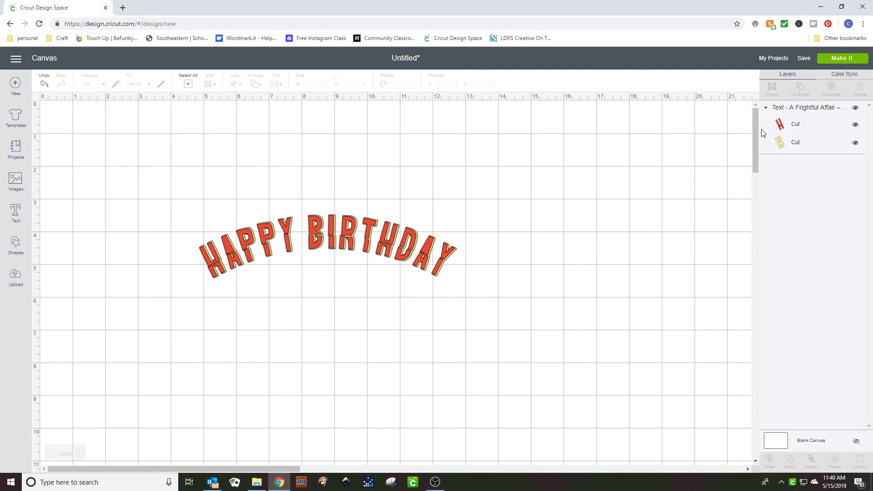
left_click(796, 126)
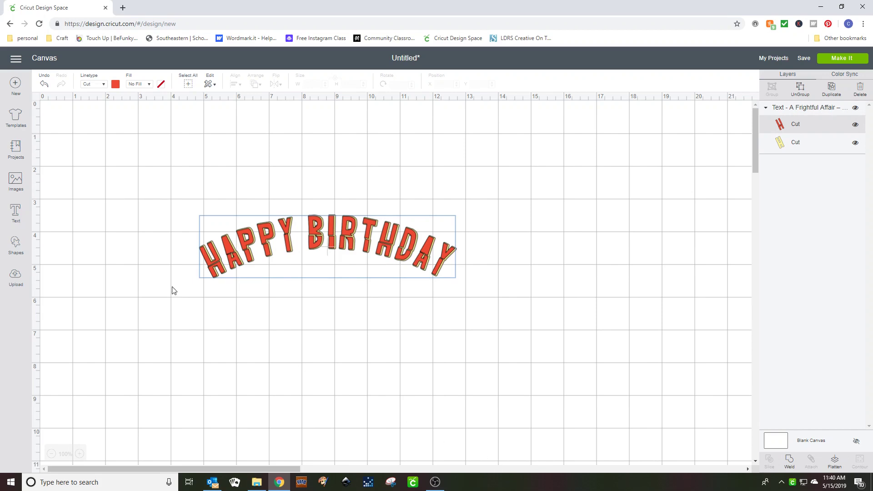
left_click(116, 84)
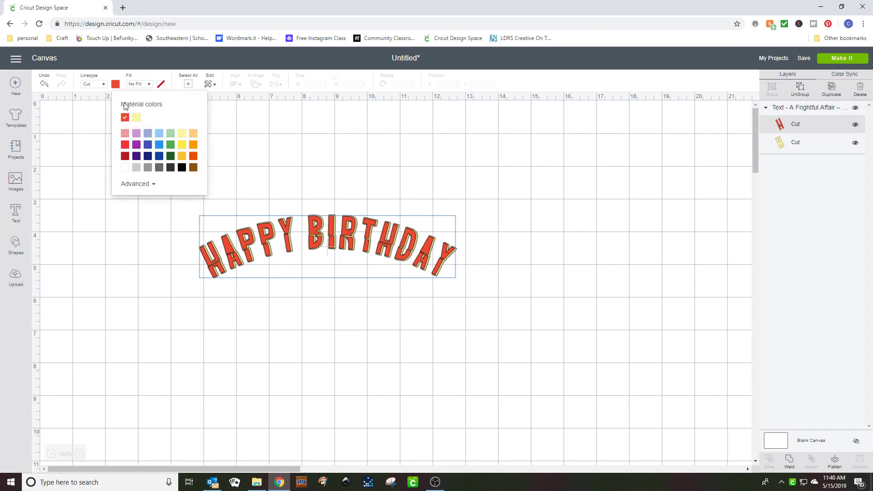
left_click(149, 159)
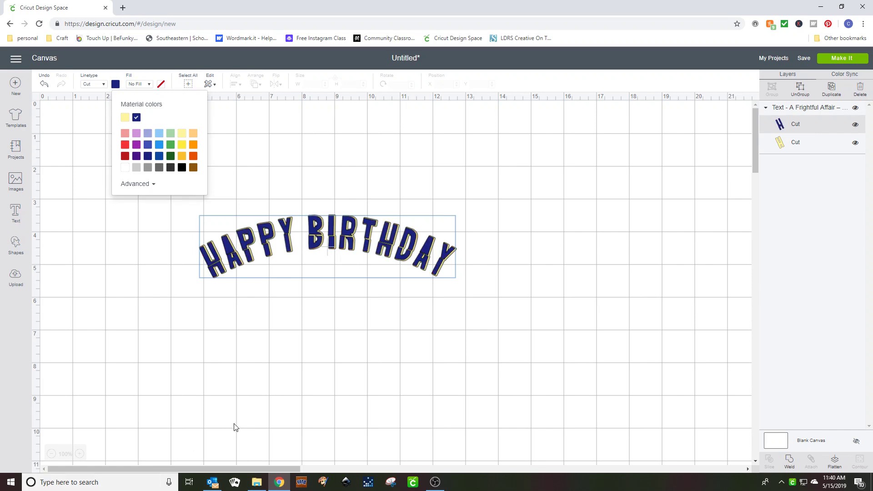
Ungroup the curved "Happy Birthday" text to layers and move the dark blue layer below the light yellow one.
left_click(404, 127)
left_click(388, 107)
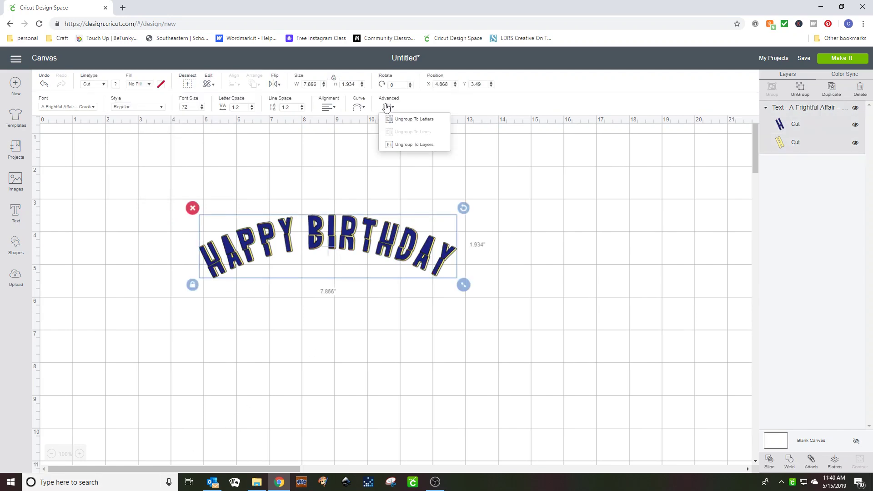
left_click(403, 146)
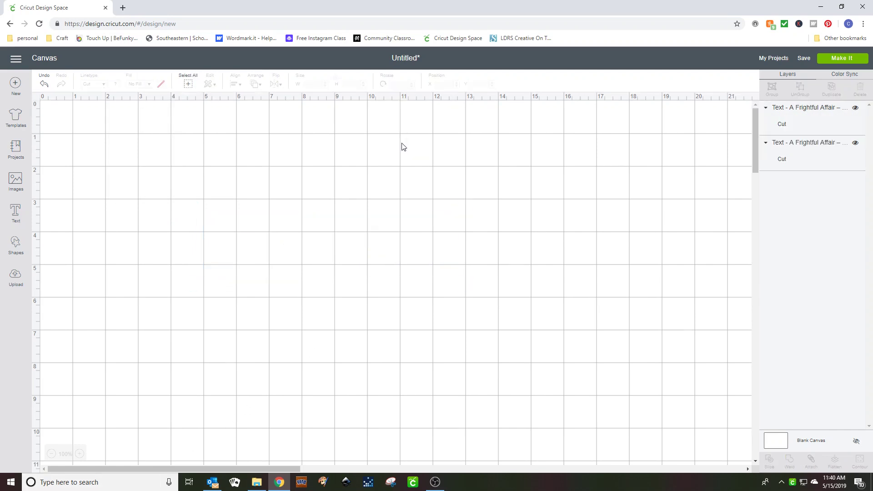
left_click_drag(285, 231, 293, 316)
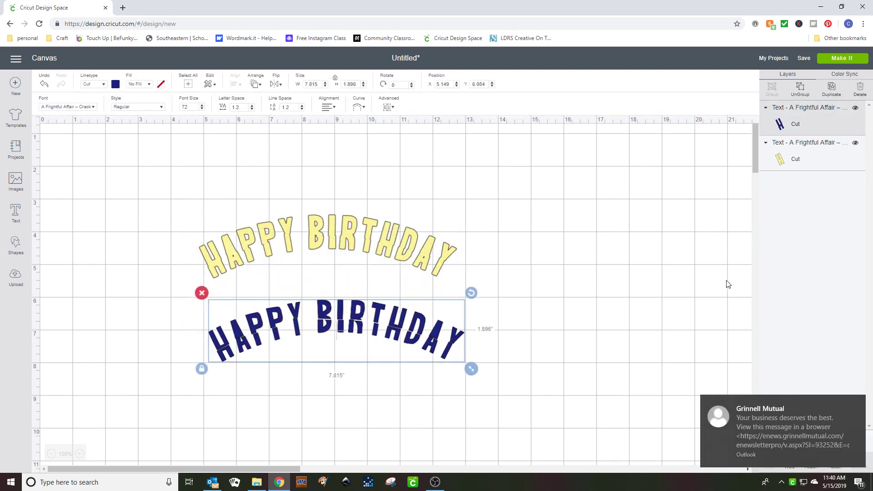
Bend the dark blue "Happy Birthday" layer the opposite way, to a diameter of about -10.4, and move it below the light yellow layer.
left_click(358, 107)
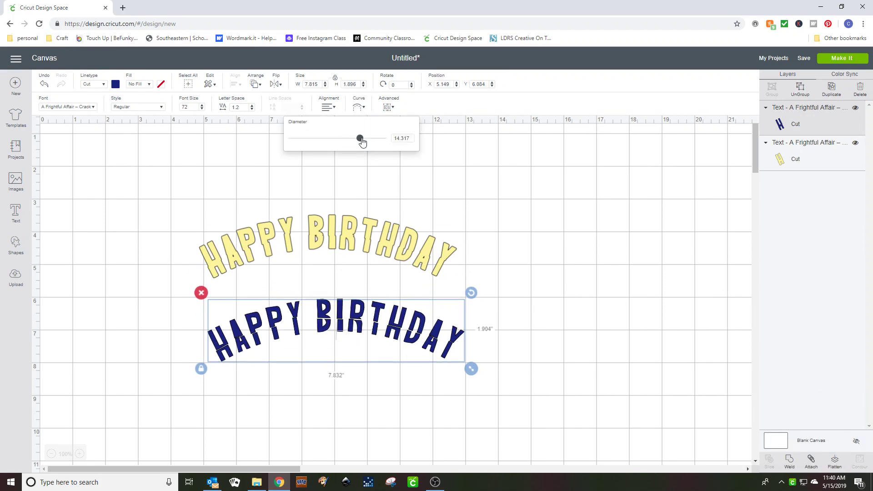
left_click_drag(360, 137, 311, 150)
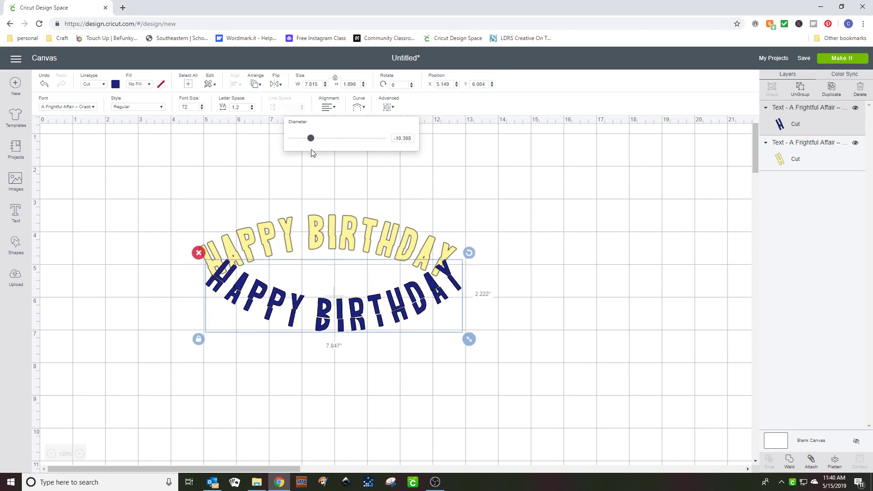
left_click(338, 312)
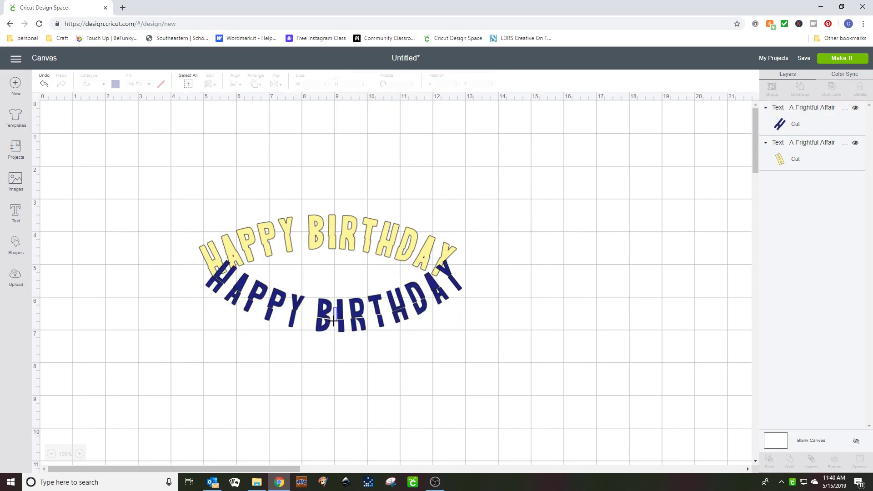
left_click_drag(337, 317, 339, 342)
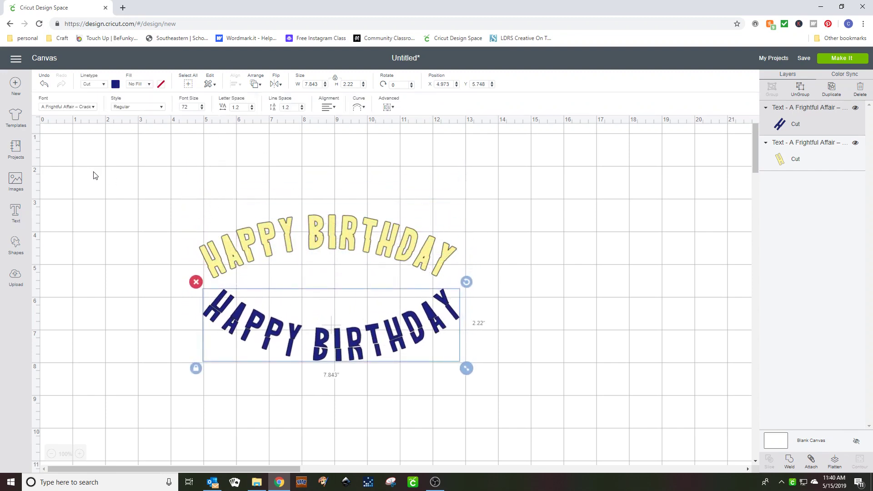
Undo the recent edits step by step, back to the black single-layer curved "Happy Birthday" text in the Impact font.
left_click(42, 82)
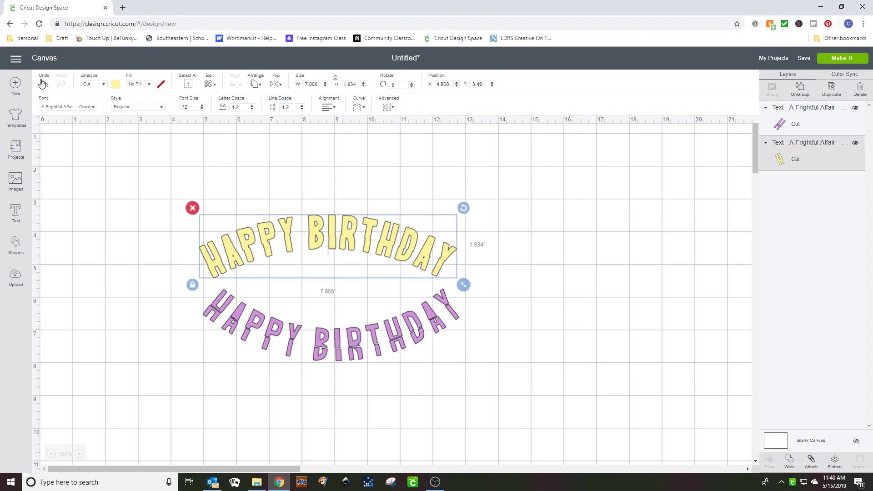
left_click(42, 83)
left_click(42, 83)
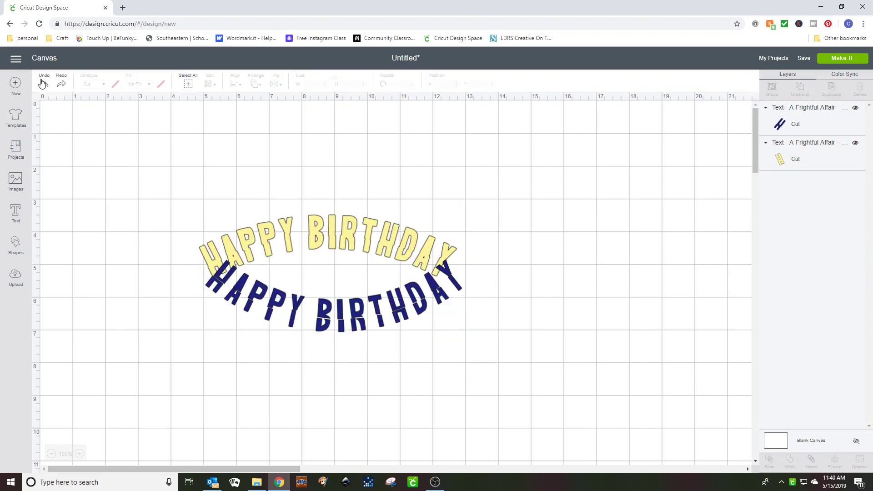
left_click(43, 83)
left_click(42, 83)
left_click(43, 83)
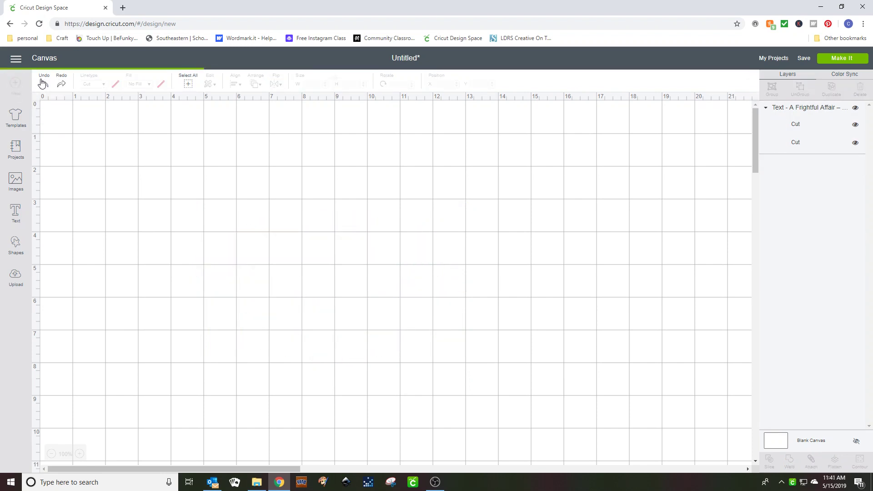
left_click(42, 83)
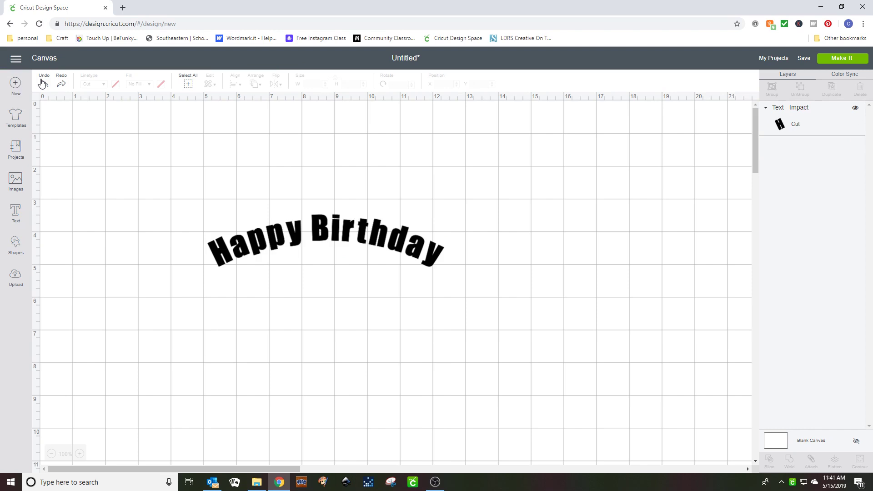
Straighten the "Happy Birthday" text by setting its curve diameter to 0.
left_click(328, 232)
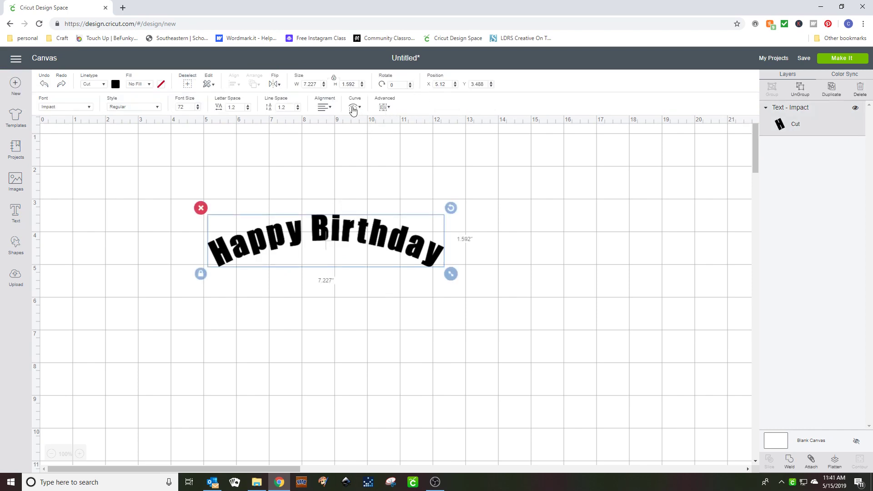
left_click(352, 107)
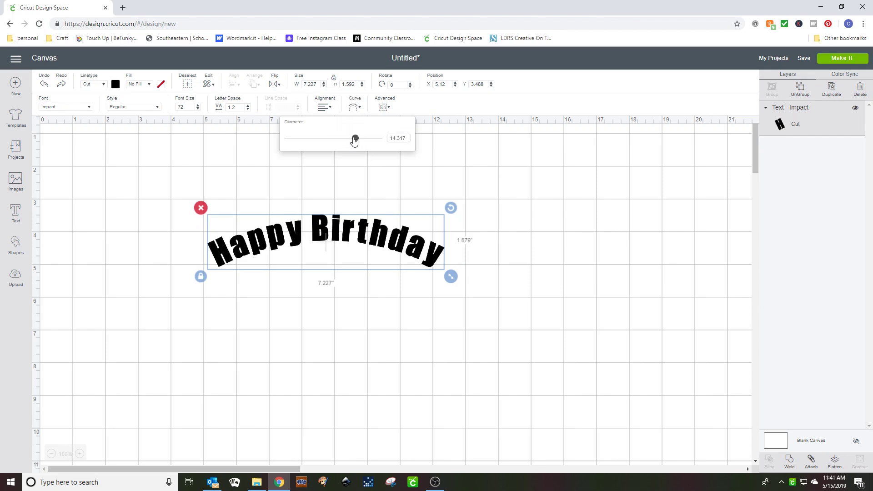
left_click_drag(355, 139, 333, 141)
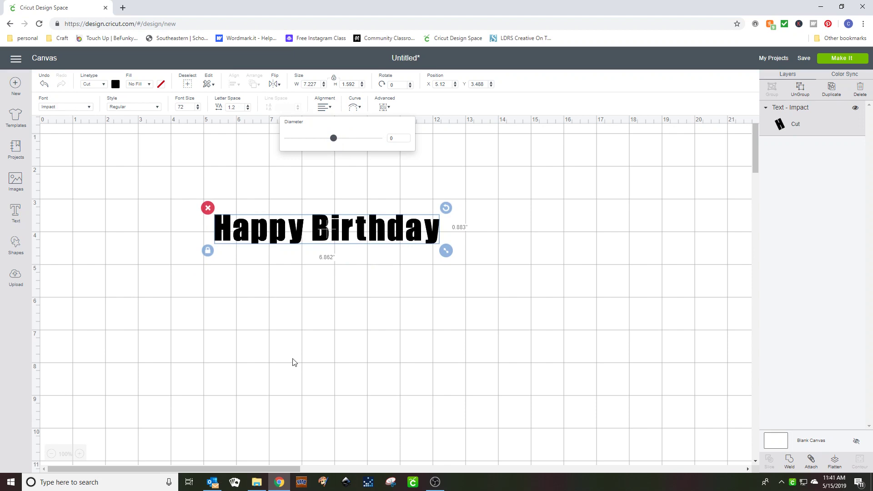
left_click(293, 359)
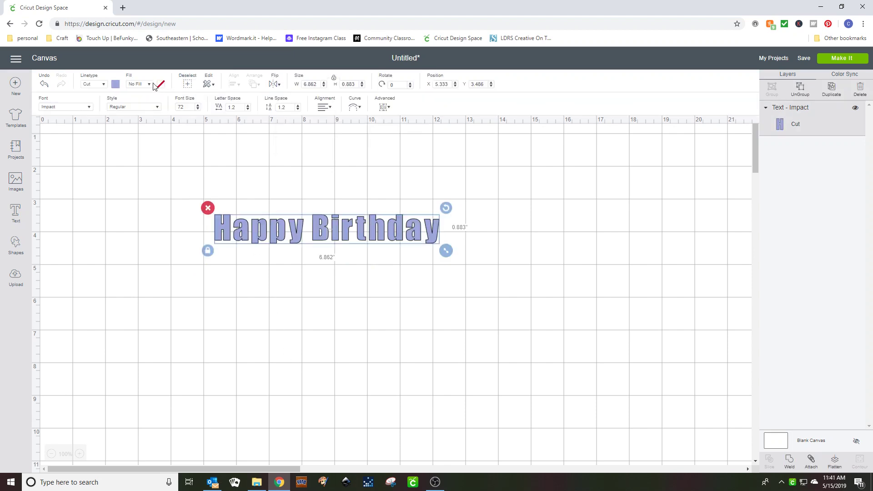
Change the fill of the "Happy Birthday" text to Print.
left_click(148, 85)
left_click(146, 112)
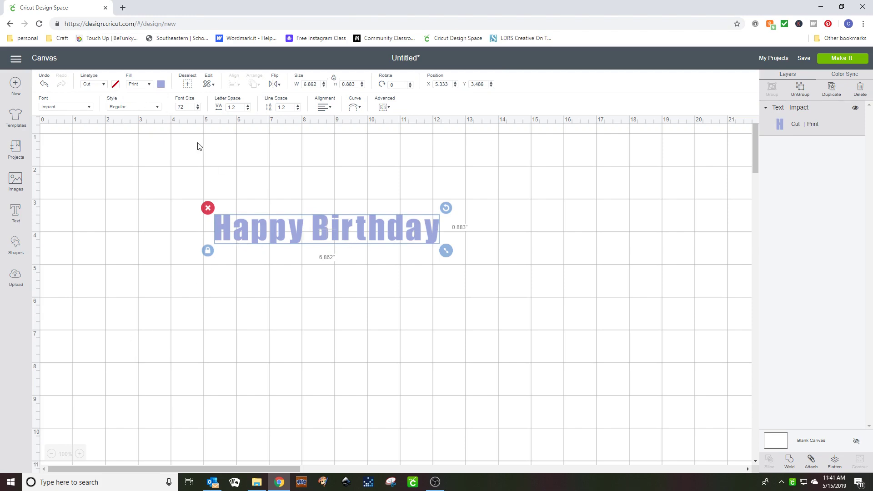
left_click(148, 85)
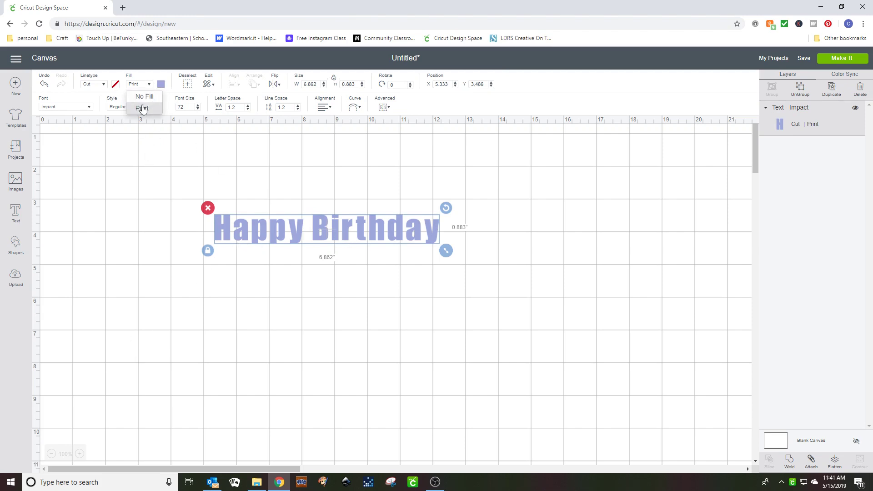
Switch the print type to Pattern and fill the text with the pink chevron pattern, replacing it with the mottled green one.
left_click(160, 84)
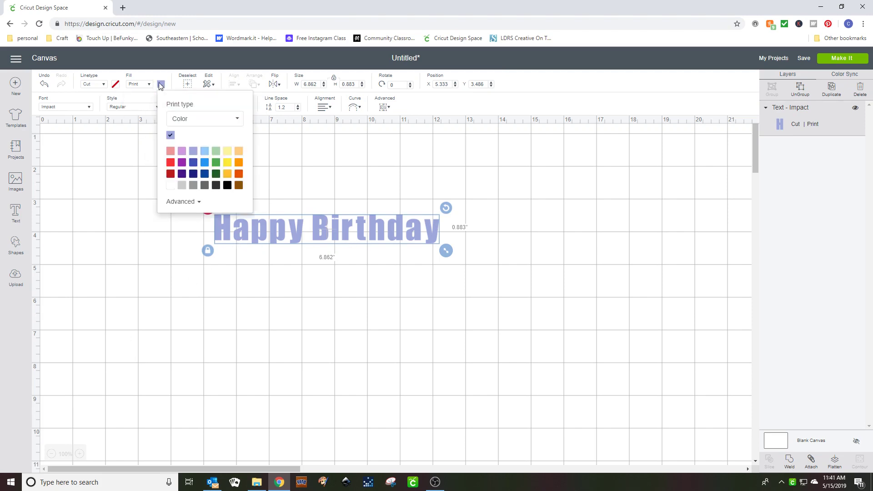
left_click(237, 120)
left_click(203, 149)
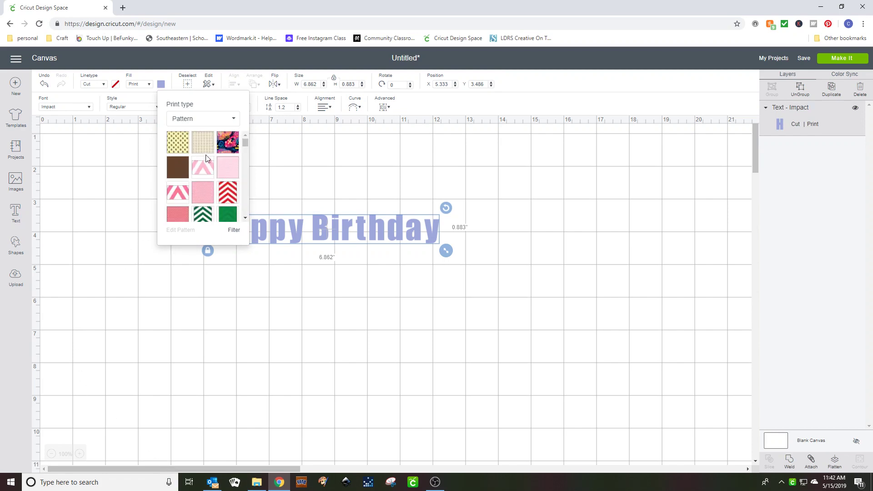
left_click(185, 194)
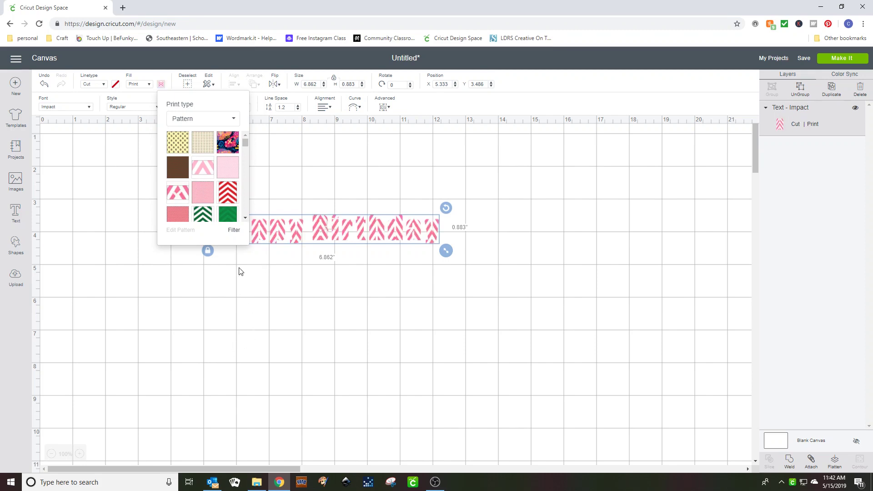
left_click_drag(246, 143, 247, 161)
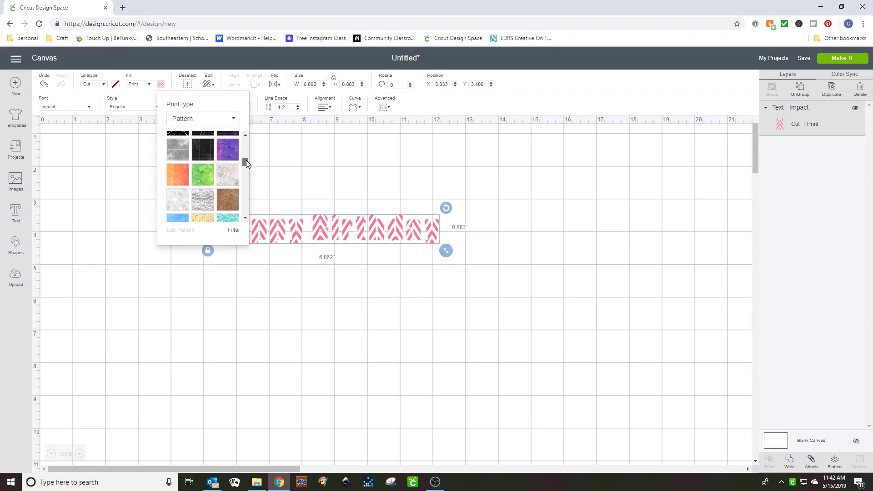
left_click(203, 175)
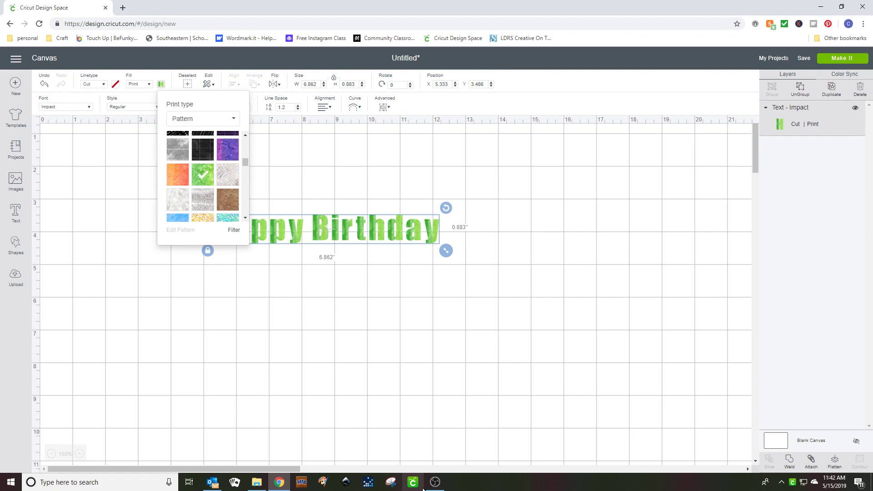
Remove the printed pattern from the "Happy Birthday" text by setting its fill to No Fill.
mouse_move(435, 486)
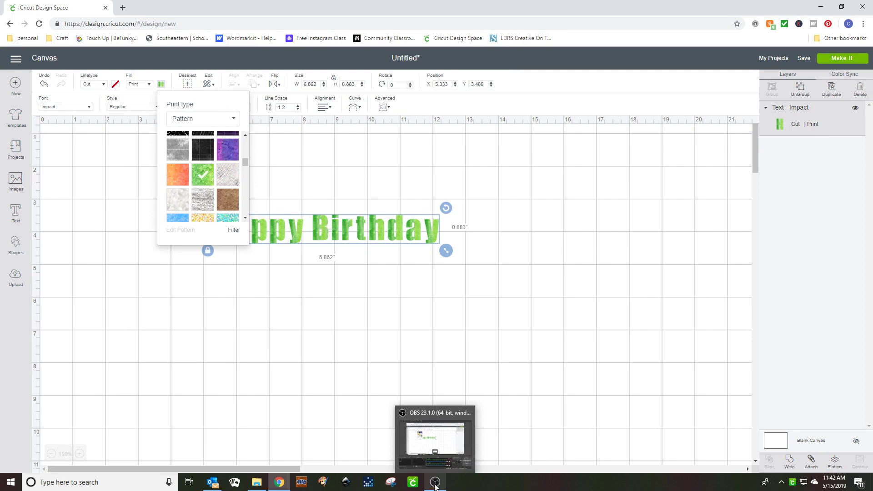
left_click(161, 84)
left_click(150, 85)
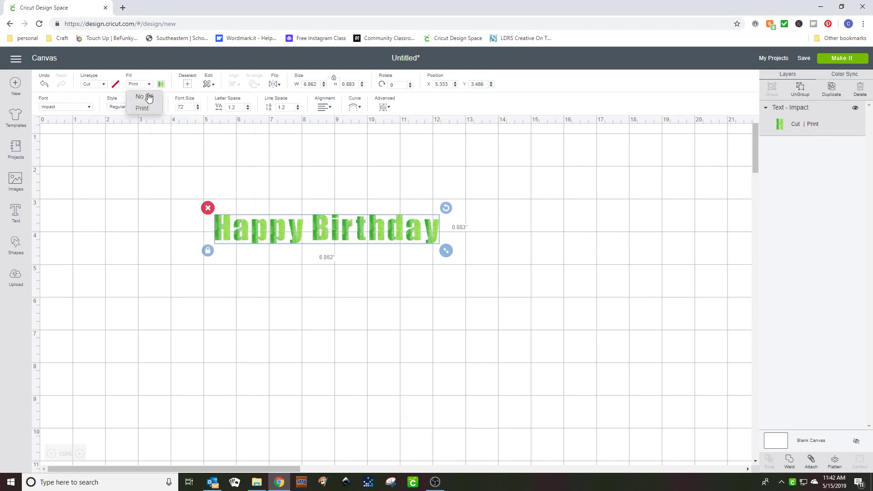
left_click(148, 95)
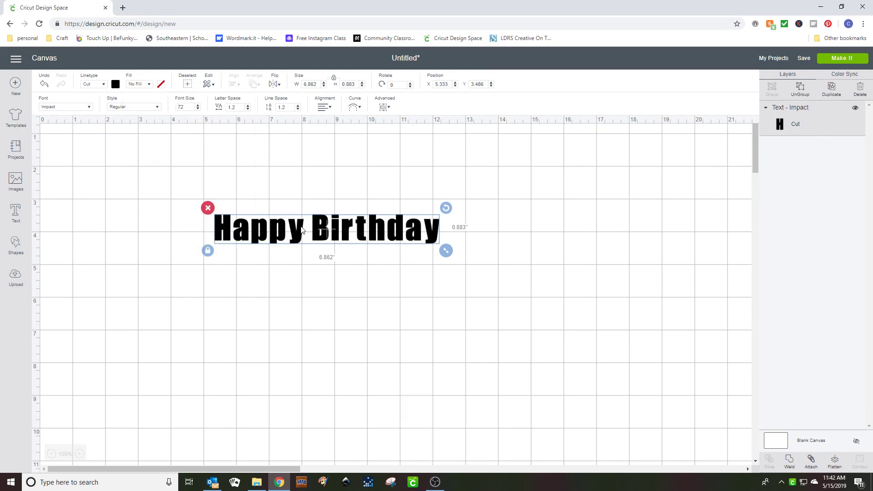
Move the text lower on the canvas and break the word "Happy" into one letter per line, with "Birthday" starting its own line.
left_click_drag(259, 234, 262, 279)
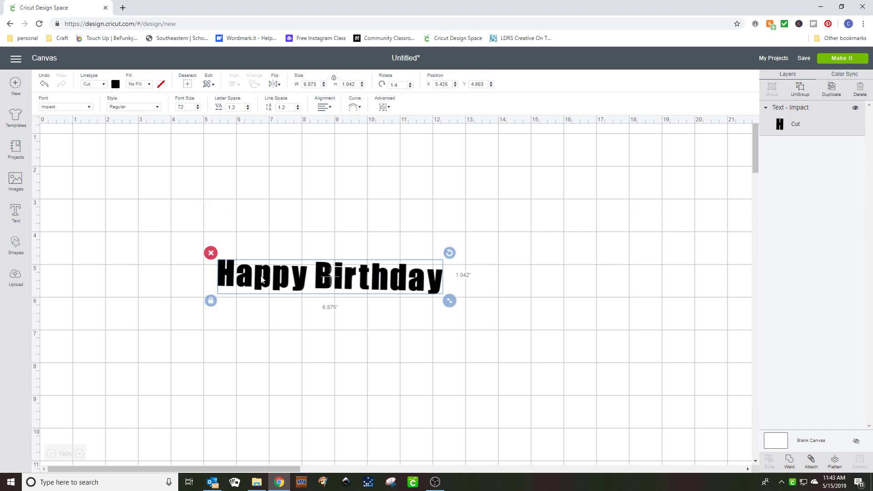
double_click(260, 276)
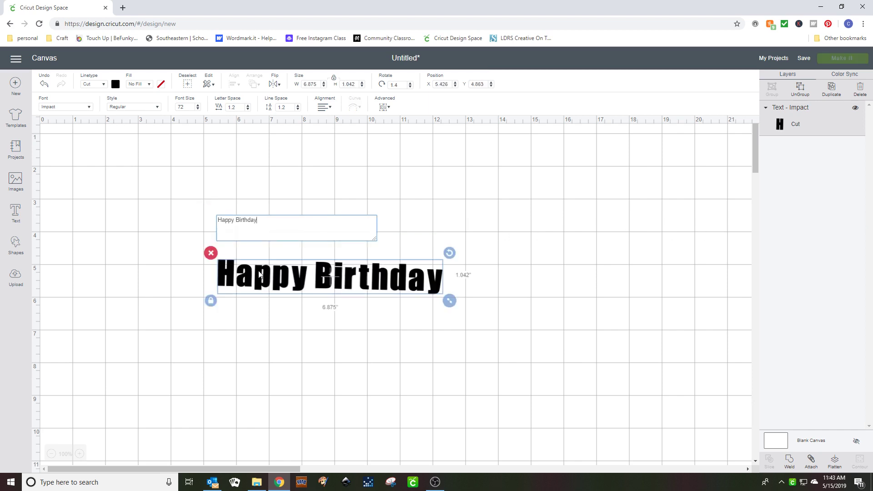
left_click(223, 221)
key("Return")
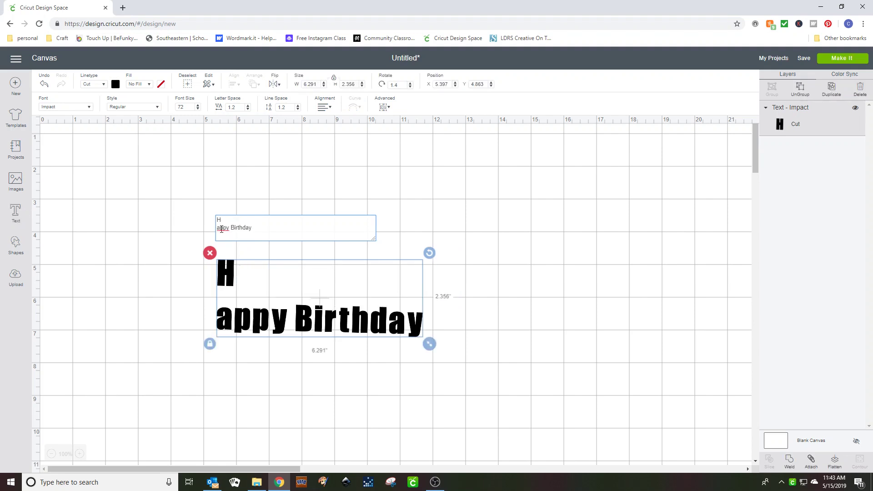
left_click(220, 236)
key("Return")
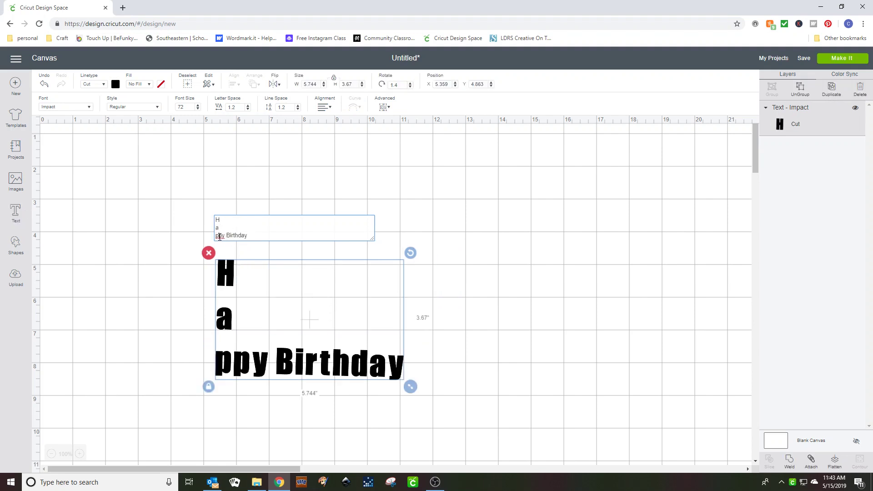
left_click(220, 237)
key("Return")
left_click(219, 237)
key("Return")
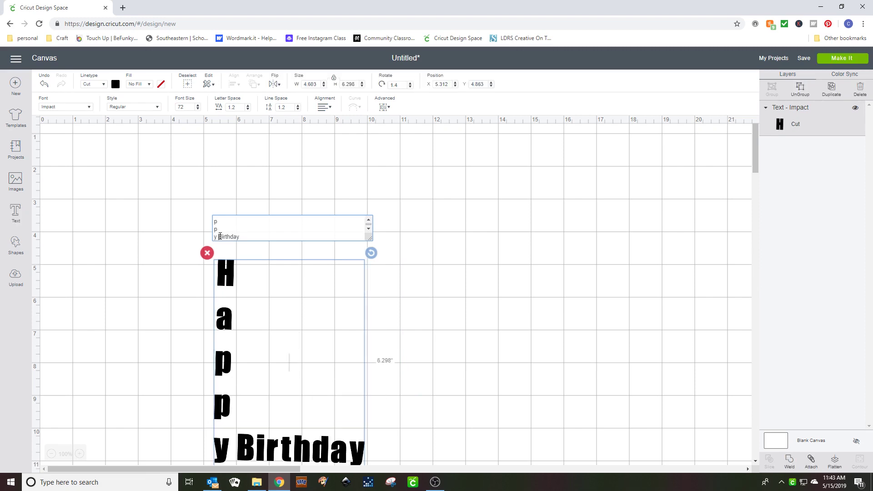
key("Right")
key("Return")
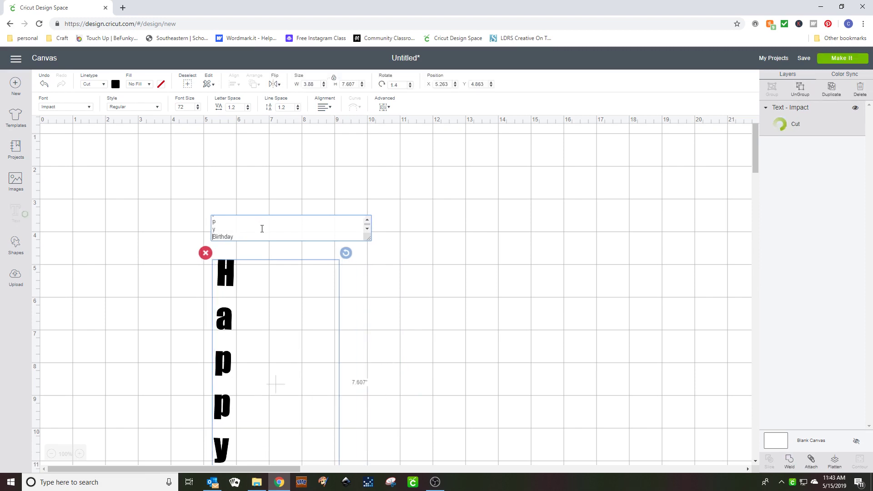
Break the word "Birthday" into one letter per line so that the whole text runs vertically.
left_click(216, 237)
key("Return")
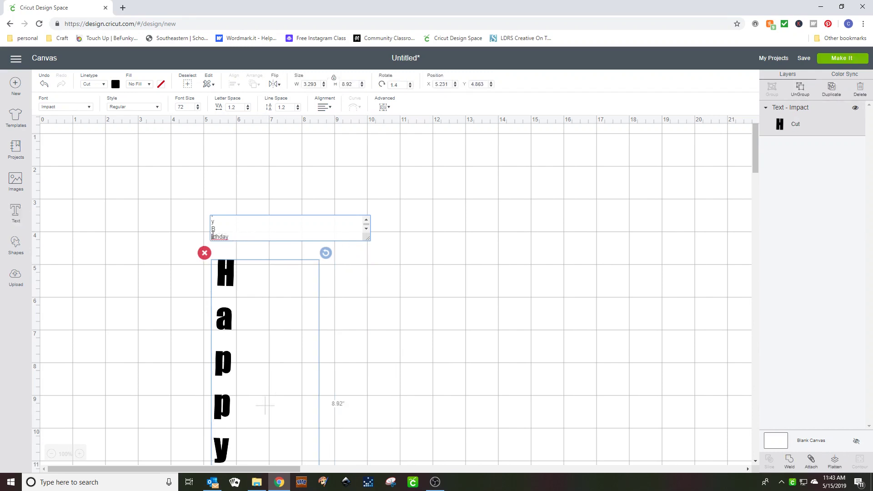
key("Right")
key("Return")
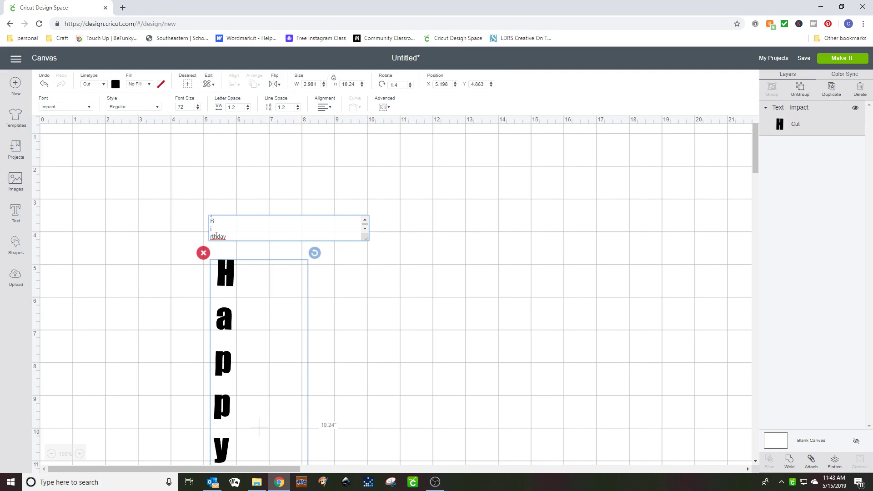
key("Right")
key("Return")
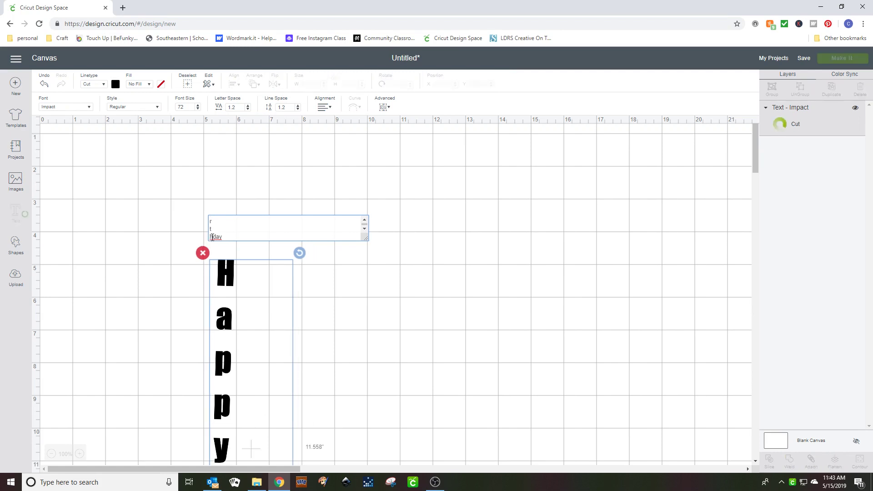
key("Right")
key("Return")
key("Right")
key("Return")
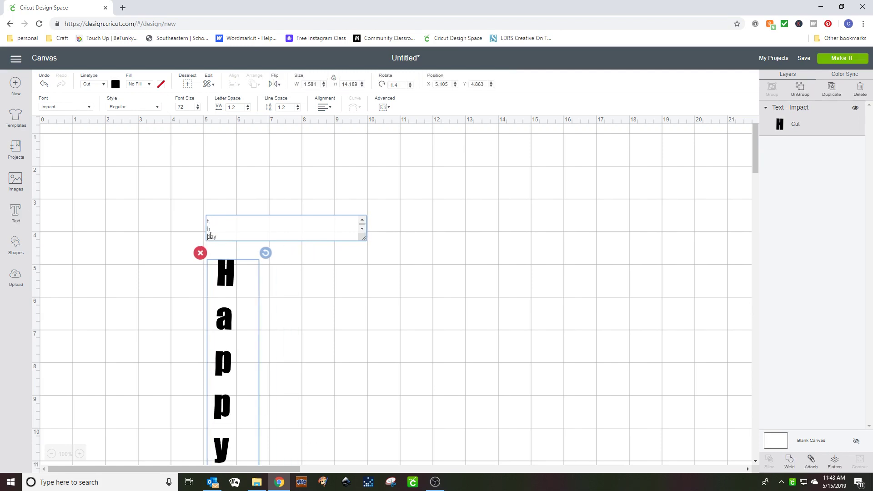
key("Right")
key("Return")
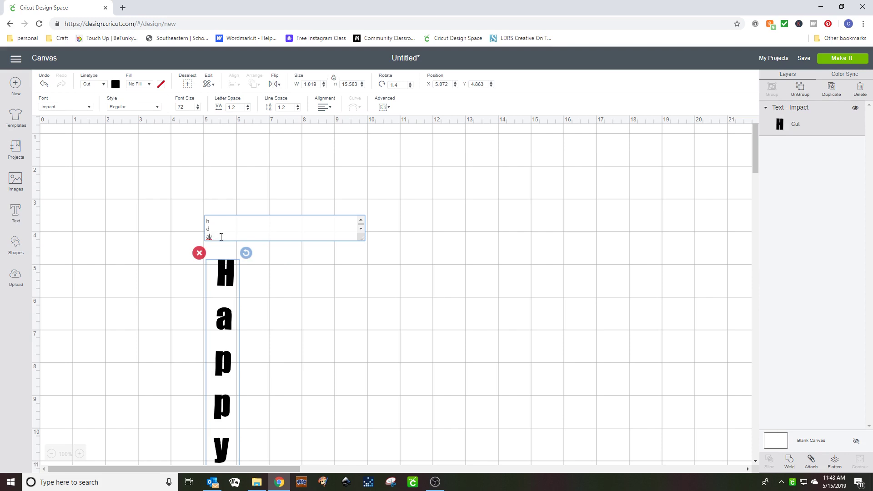
key("Right")
key("Return")
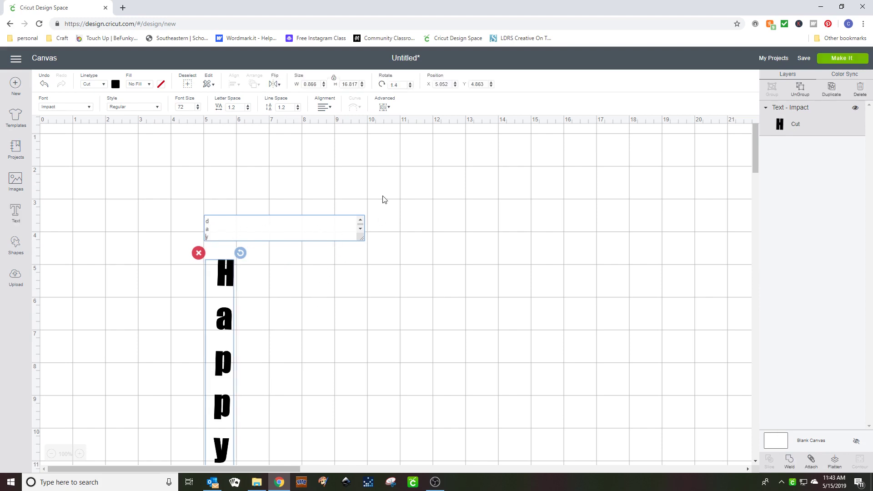
scroll(231, 269, "down", 10)
scroll(231, 246, "up", 10)
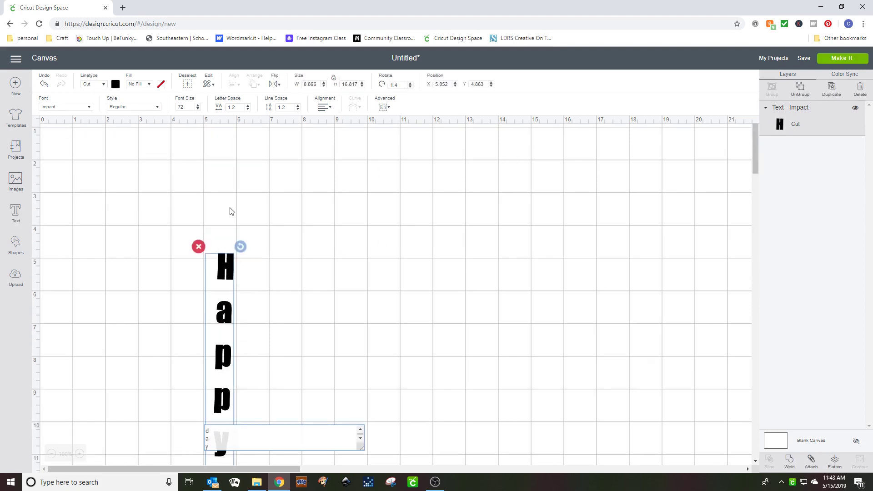
Ungroup the vertical "Happy Birthday" text into individual letters.
scroll(245, 173, "up", 1)
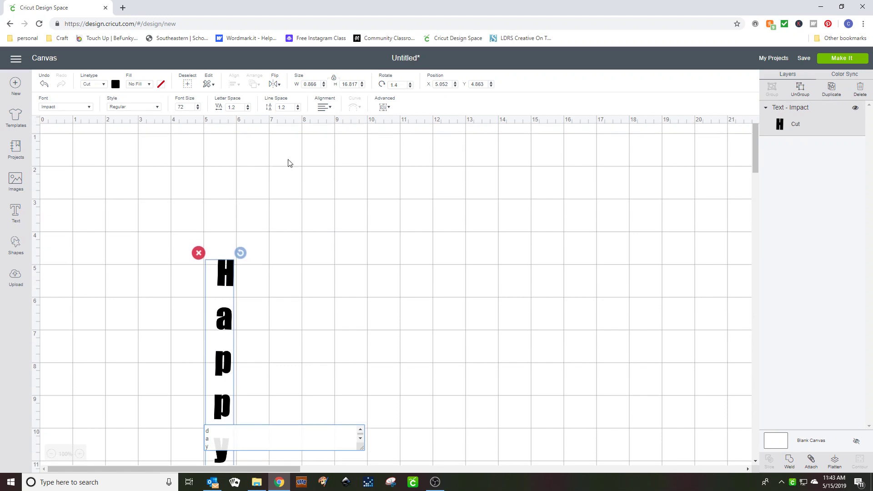
left_click(382, 108)
left_click(394, 119)
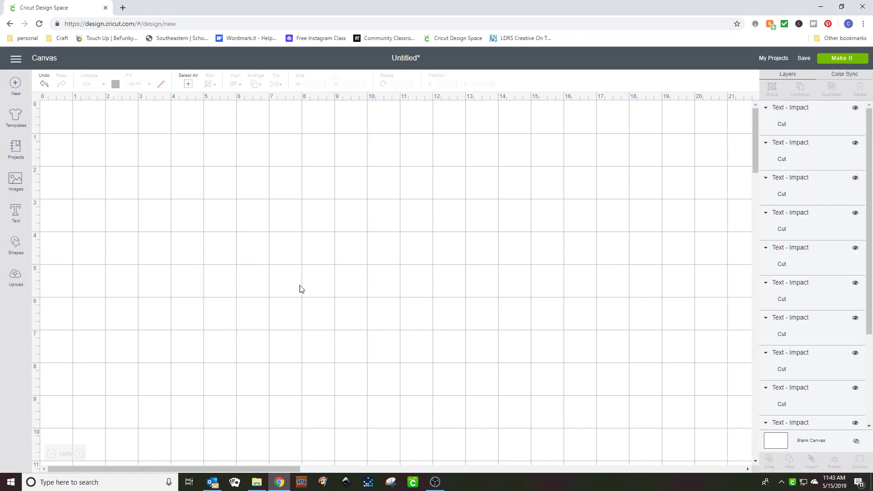
Move each letter of "Happy" separately up the canvas, staggering them into a loose curve that bows outward at the two p's.
left_click_drag(229, 273, 219, 180)
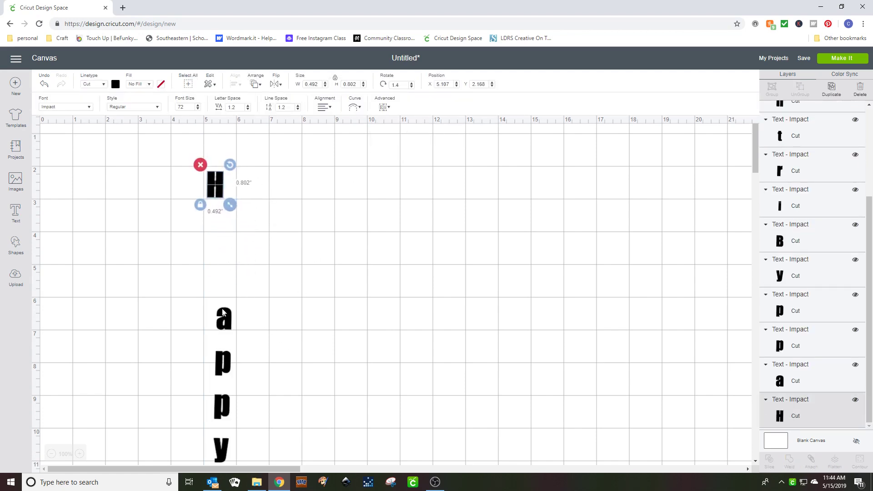
left_click_drag(223, 312, 234, 204)
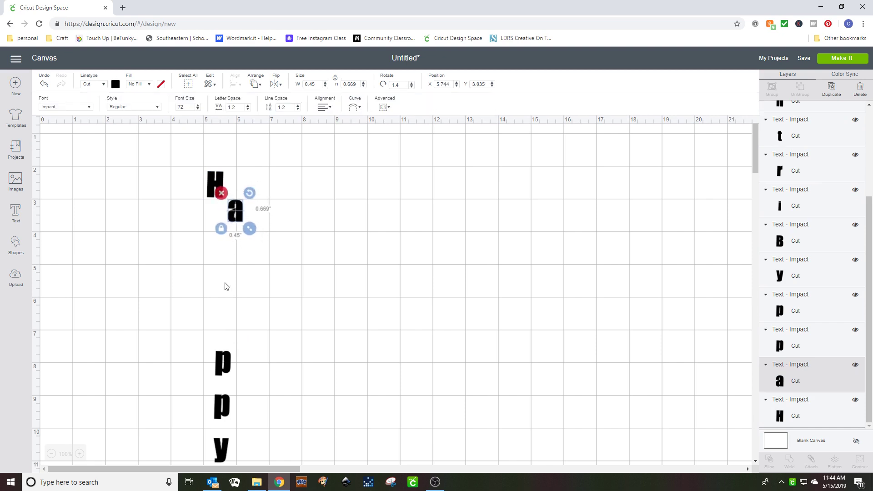
left_click_drag(219, 360, 245, 238)
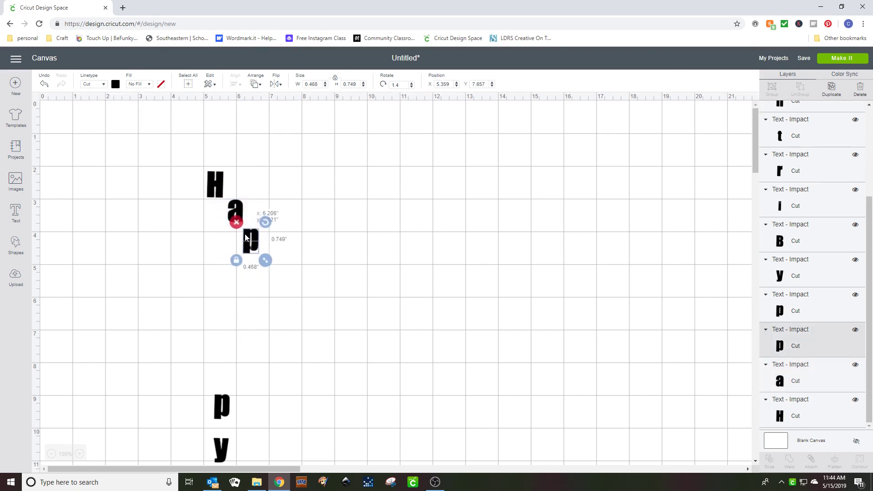
left_click_drag(217, 403, 238, 272)
left_click_drag(216, 449, 218, 308)
left_click(178, 312)
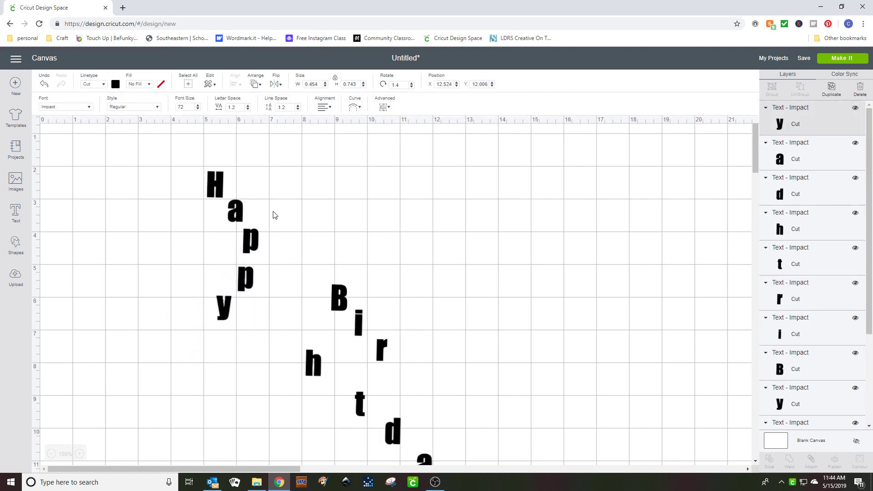
Reposition the letter H, moving it up to the canvas's upper edge and back down near the letter "a".
left_click_drag(210, 188, 208, 186)
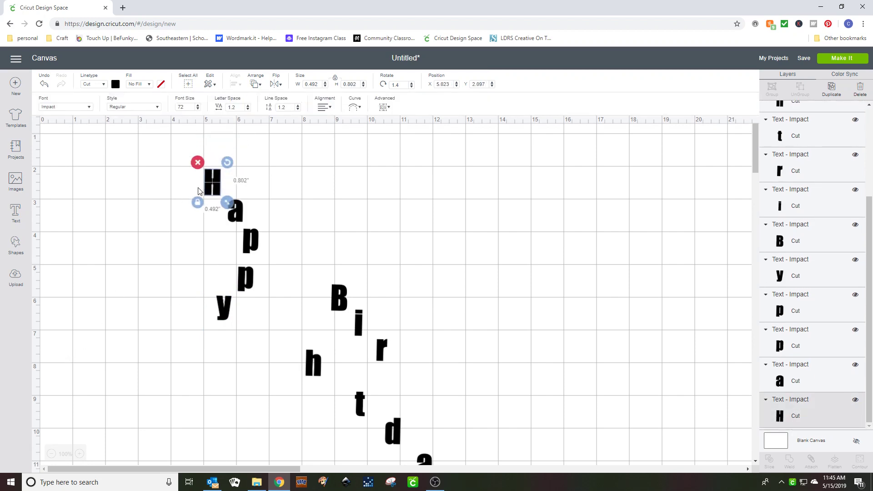
left_click_drag(210, 188, 213, 109)
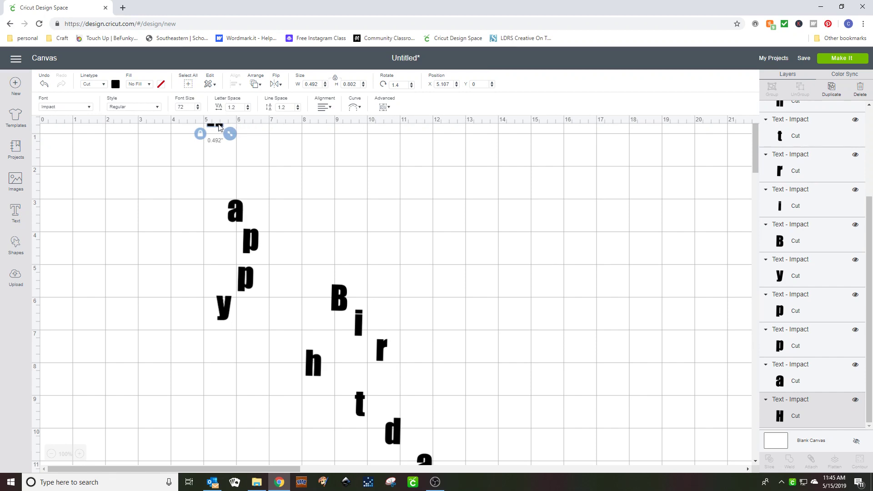
left_click_drag(219, 128, 215, 193)
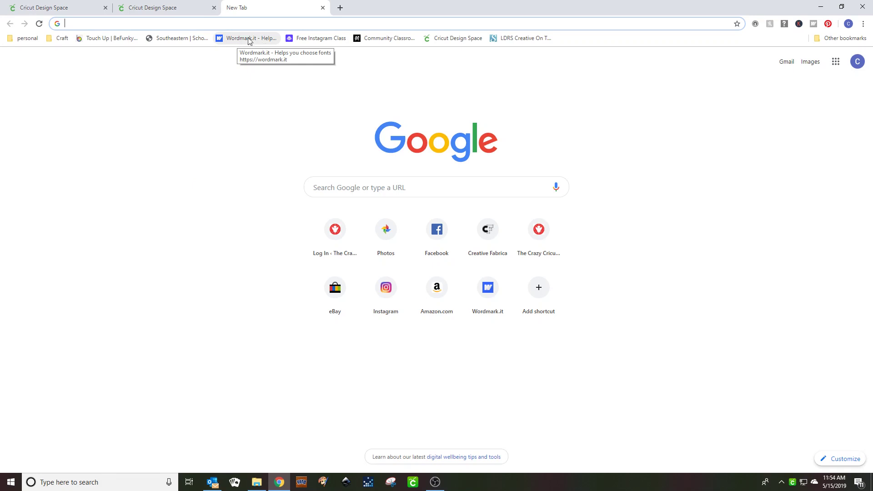
Open the Wordmark.it website and preview the phrase "Happy Birthday" in the fonts installed on the computer.
left_click(241, 38)
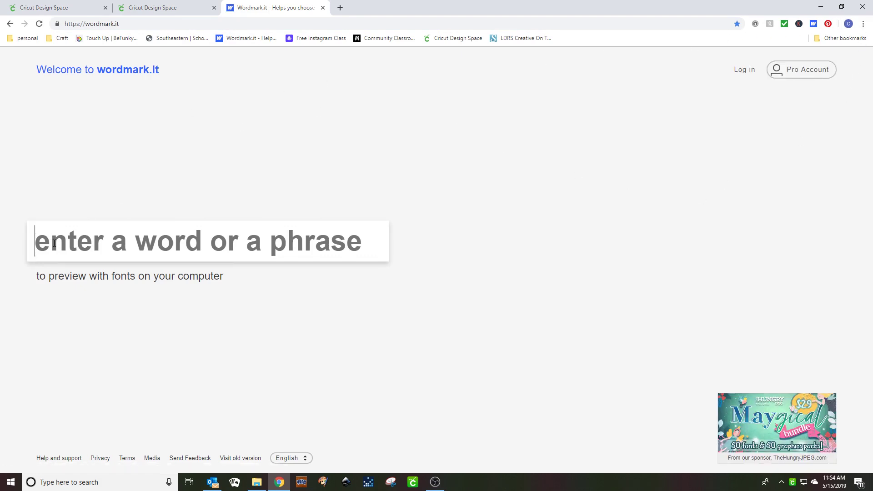
type("Happy B")
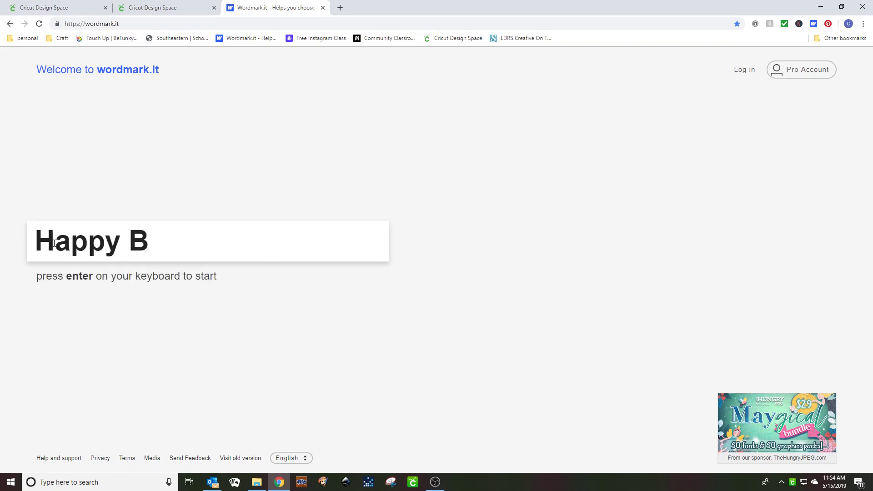
type("irthday")
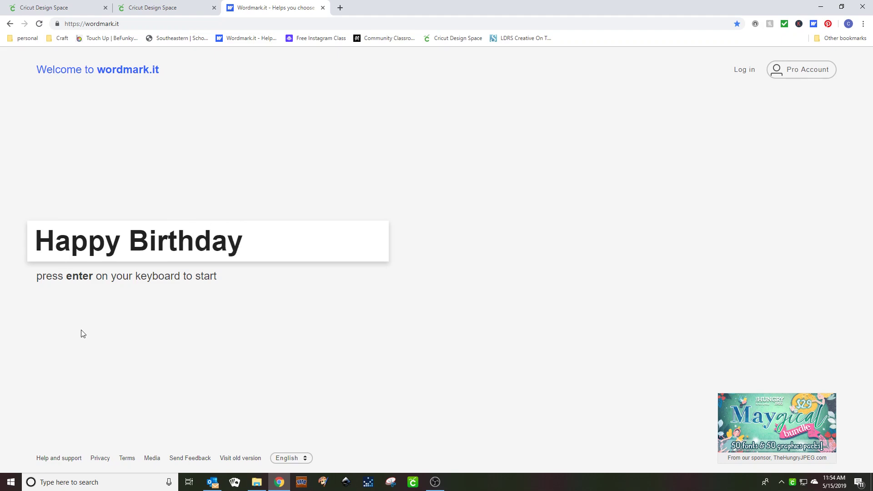
key("Return")
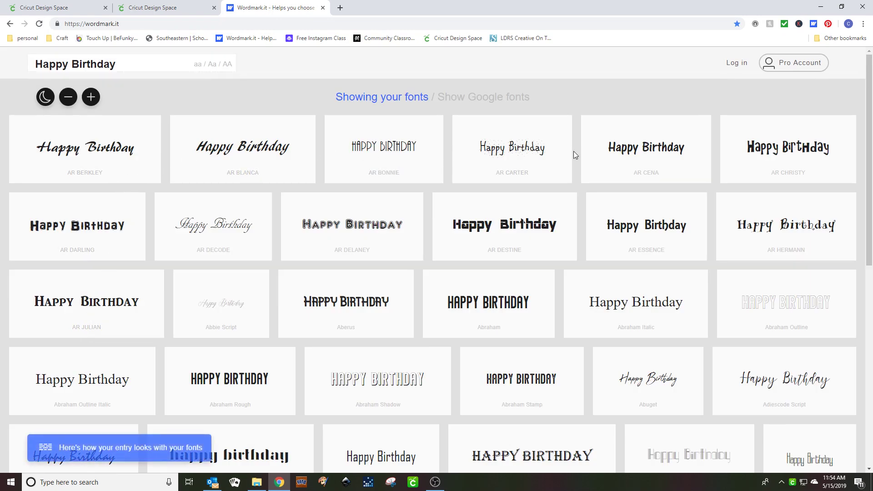
Browse the "Happy Birthday" previews to compare how the installed script, display and dingbat fonts render the phrase.
scroll(576, 164, "down", 5)
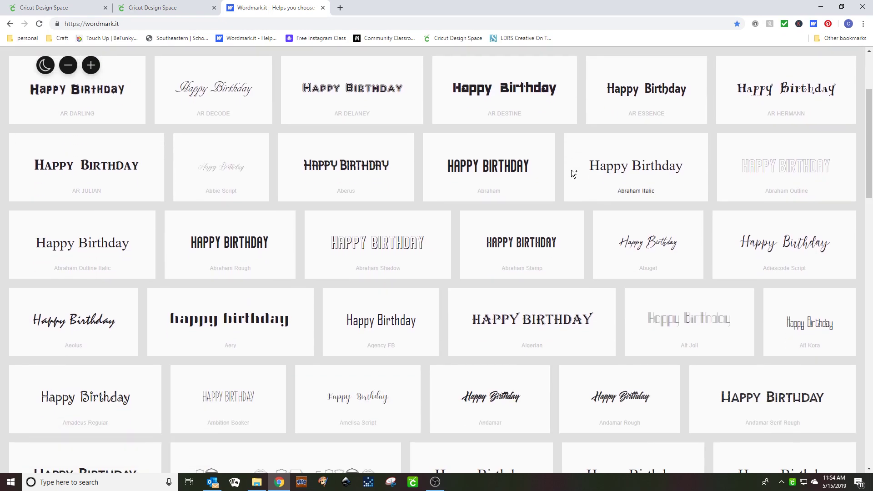
scroll(570, 178, "down", 7)
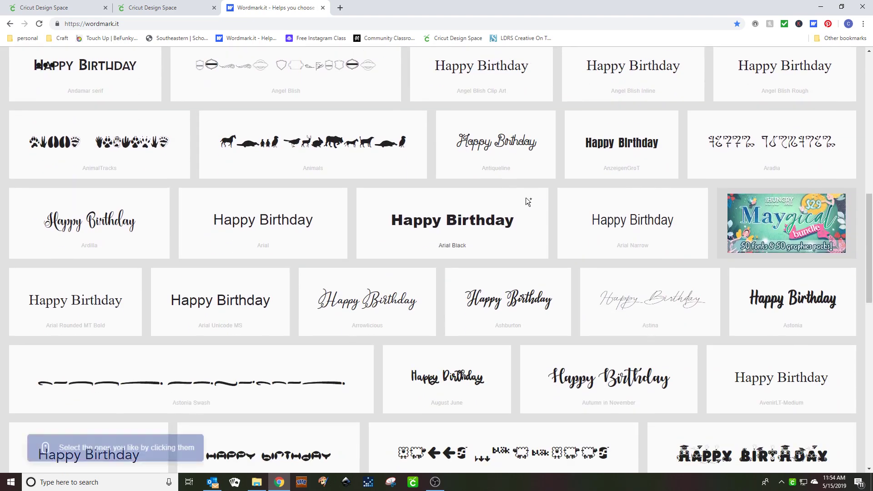
scroll(526, 197, "down", 1)
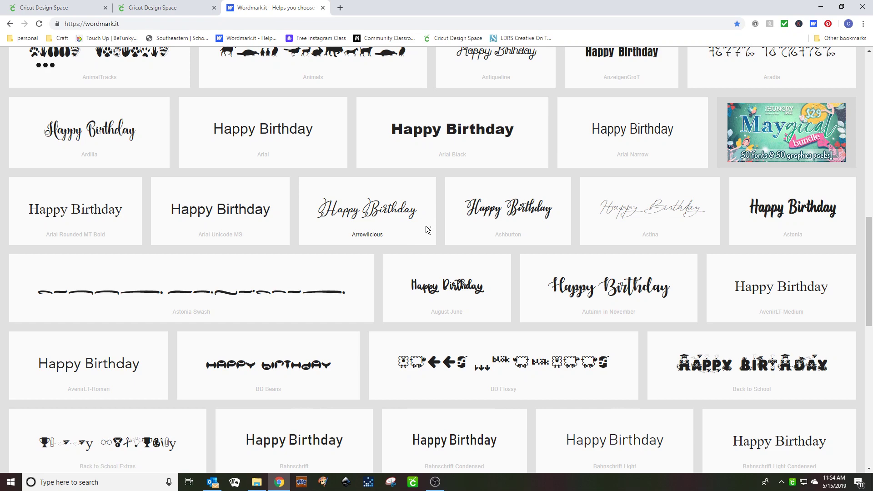
scroll(426, 227, "down", 5)
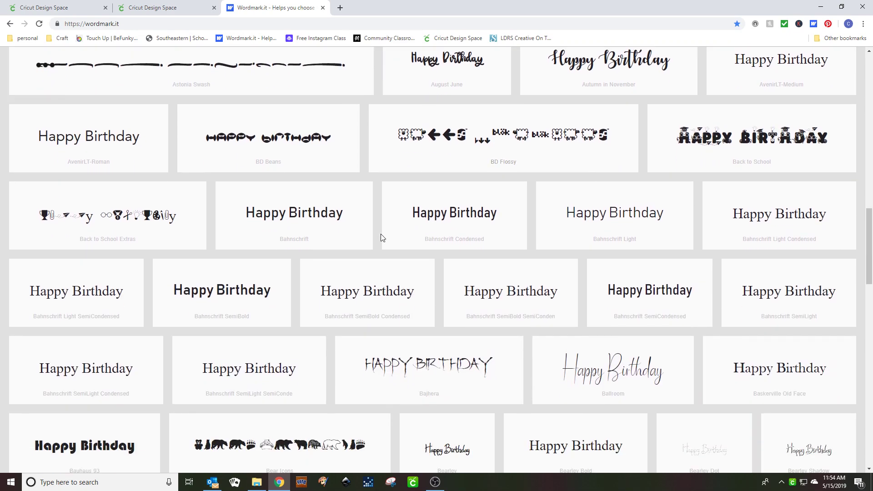
scroll(381, 237, "down", 4)
scroll(381, 237, "down", 1)
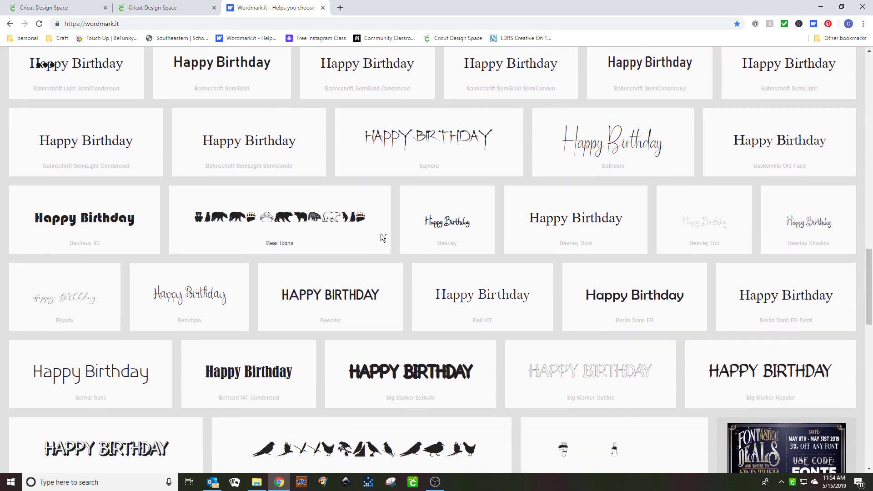
scroll(381, 237, "down", 4)
scroll(381, 237, "down", 6)
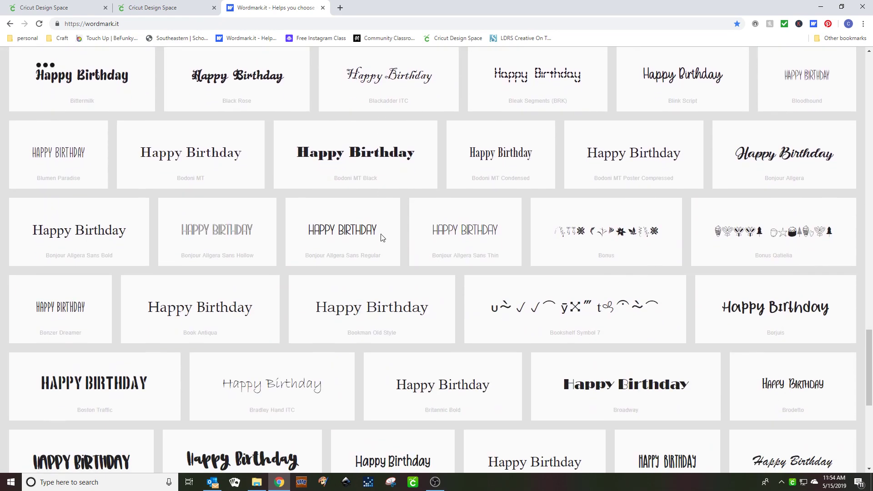
scroll(382, 238, "down", 6)
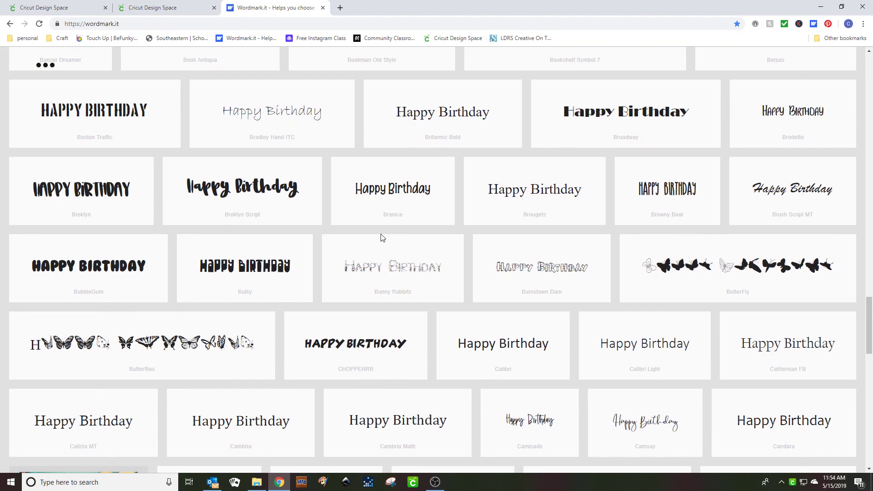
scroll(382, 236, "down", 8)
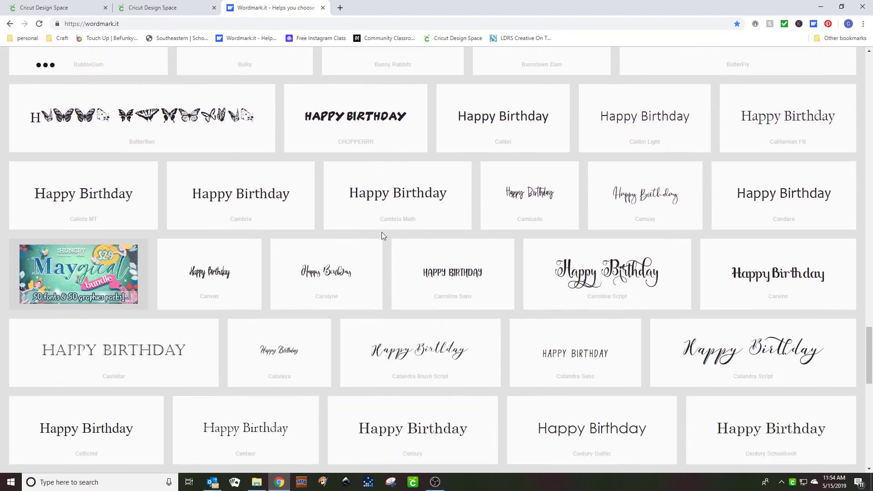
scroll(382, 236, "down", 5)
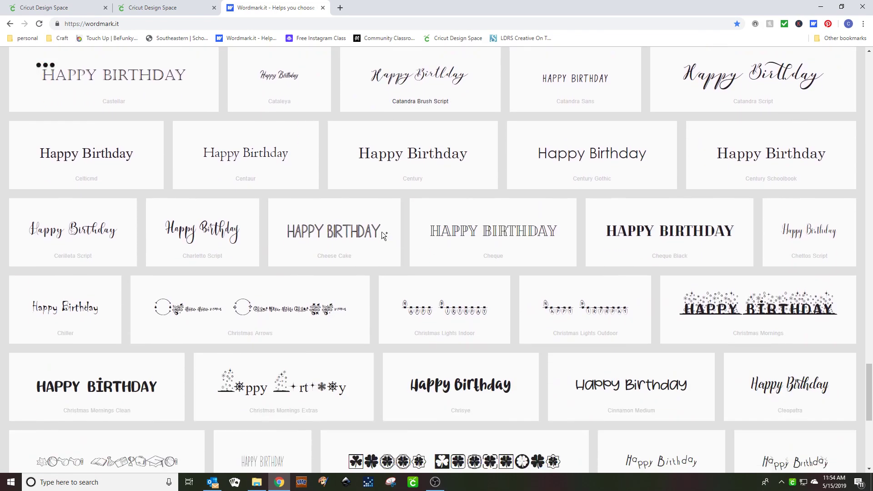
scroll(382, 233, "down", 8)
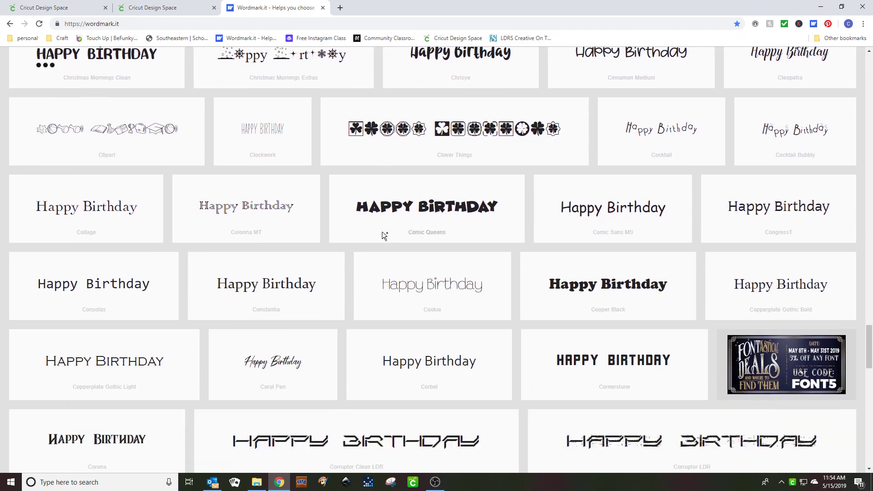
scroll(382, 233, "down", 10)
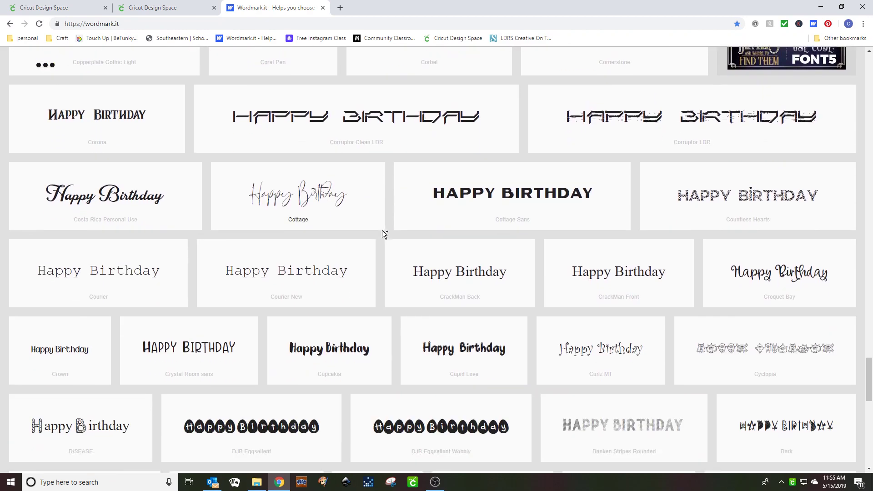
scroll(381, 231, "down", 6)
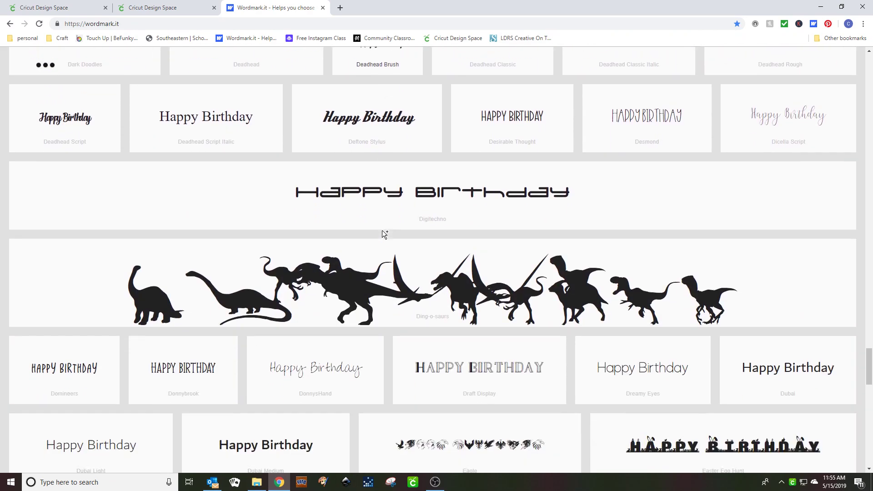
scroll(382, 230, "down", 6)
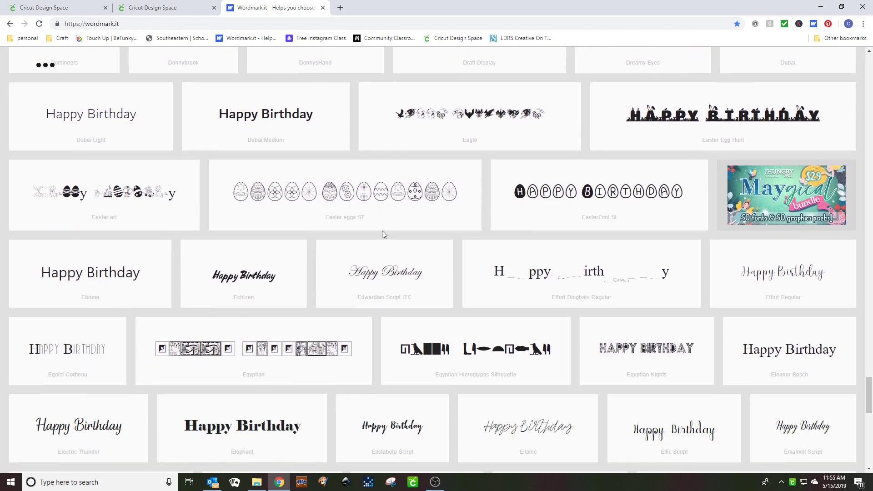
scroll(382, 230, "up", 5)
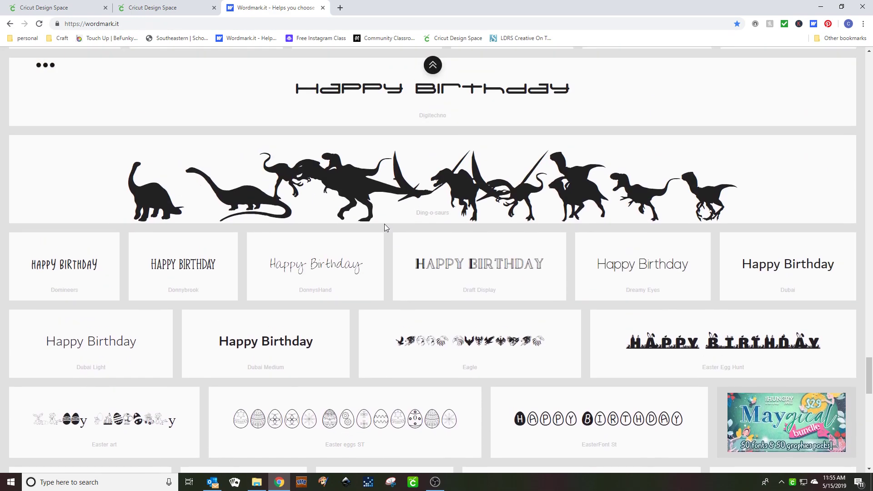
scroll(385, 226, "down", 6)
scroll(386, 223, "down", 11)
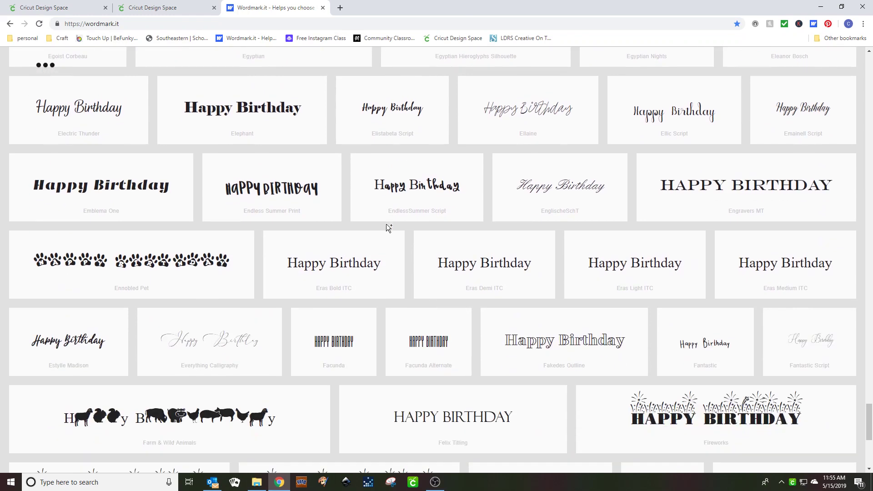